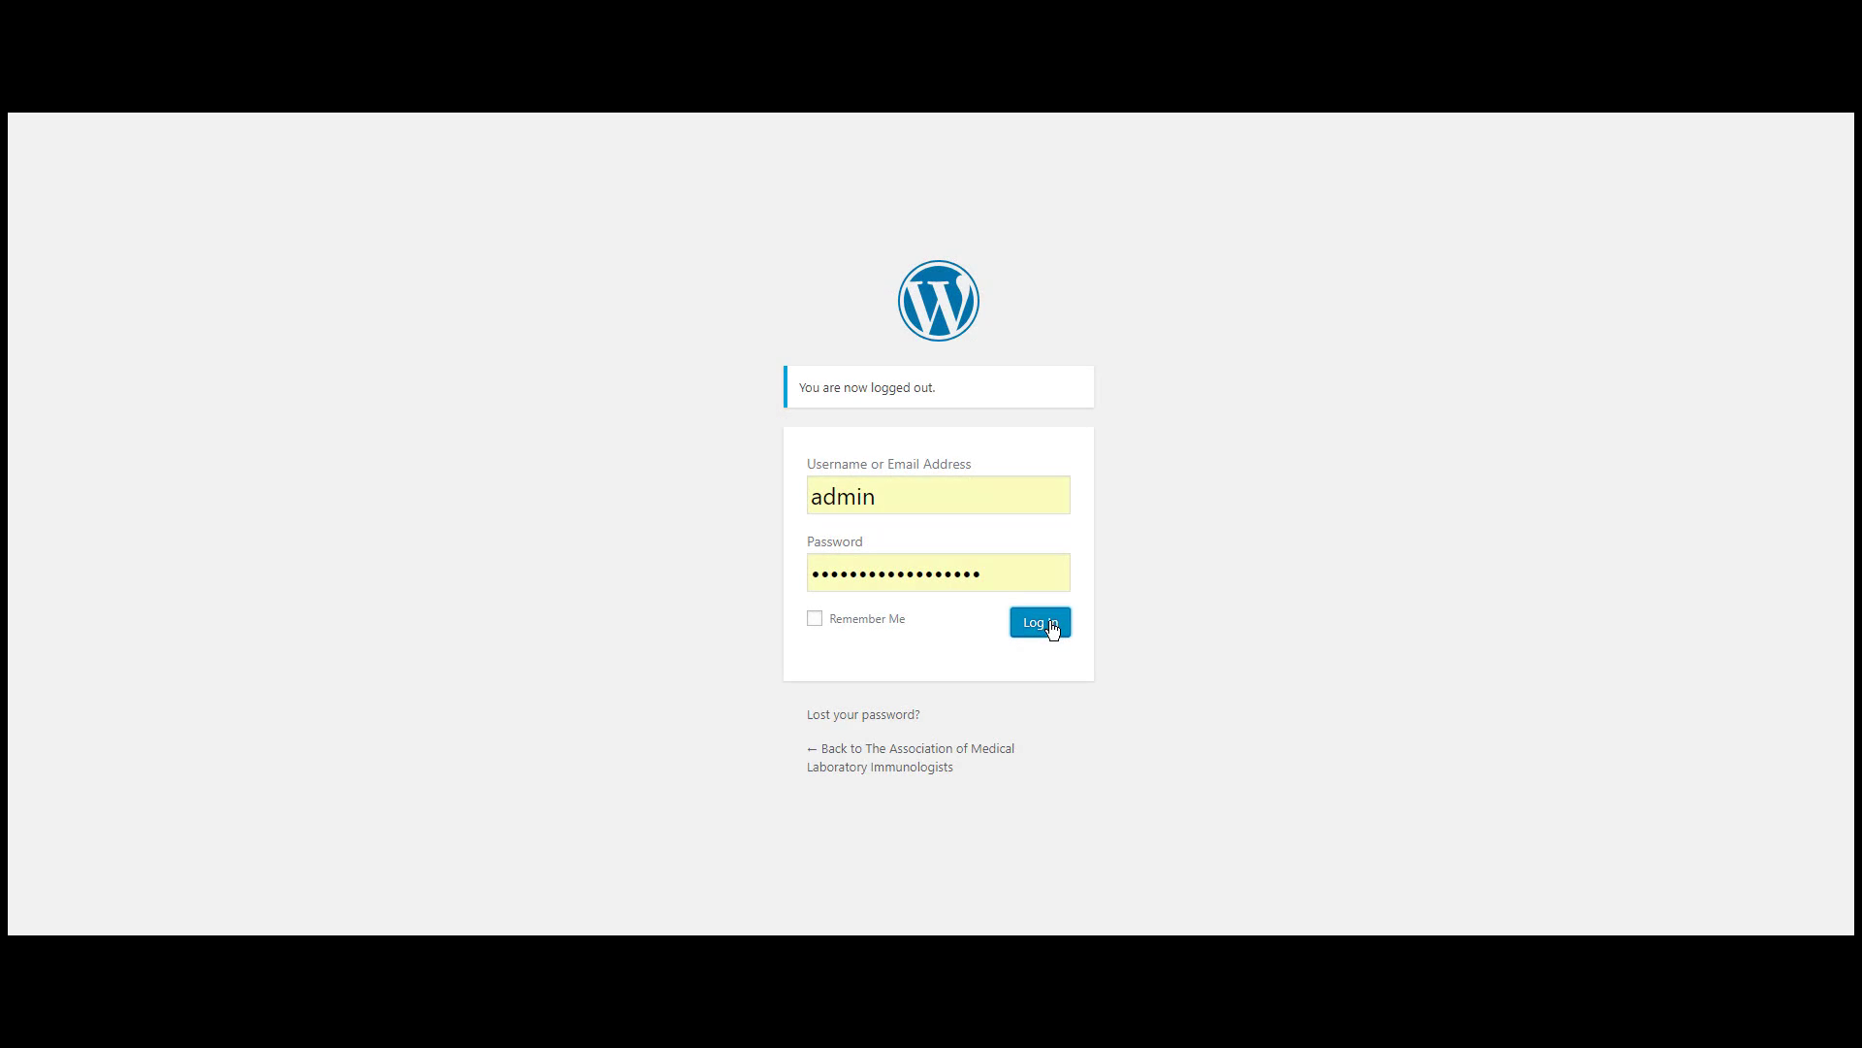
Step: Log in to the site's admin dashboard and search the plugin directory for "wordpress login"
left_click(1040, 622)
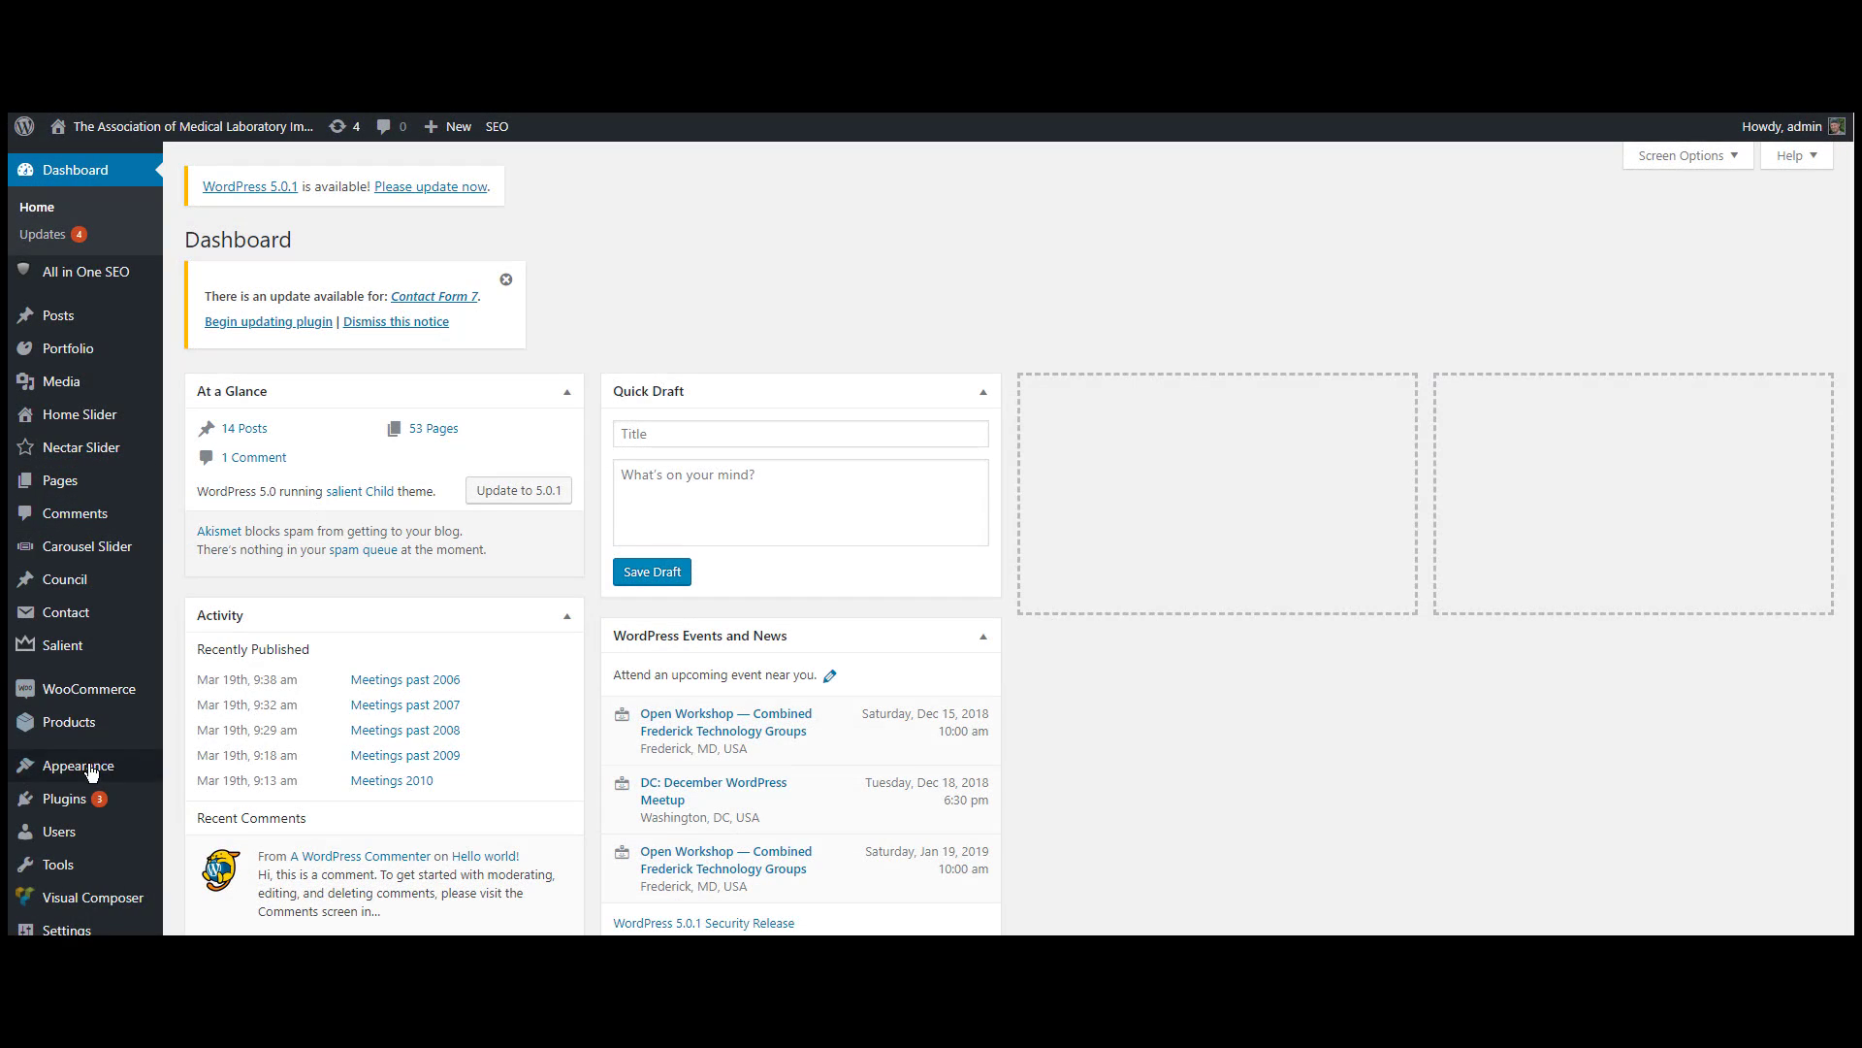
mouse_move(80, 798)
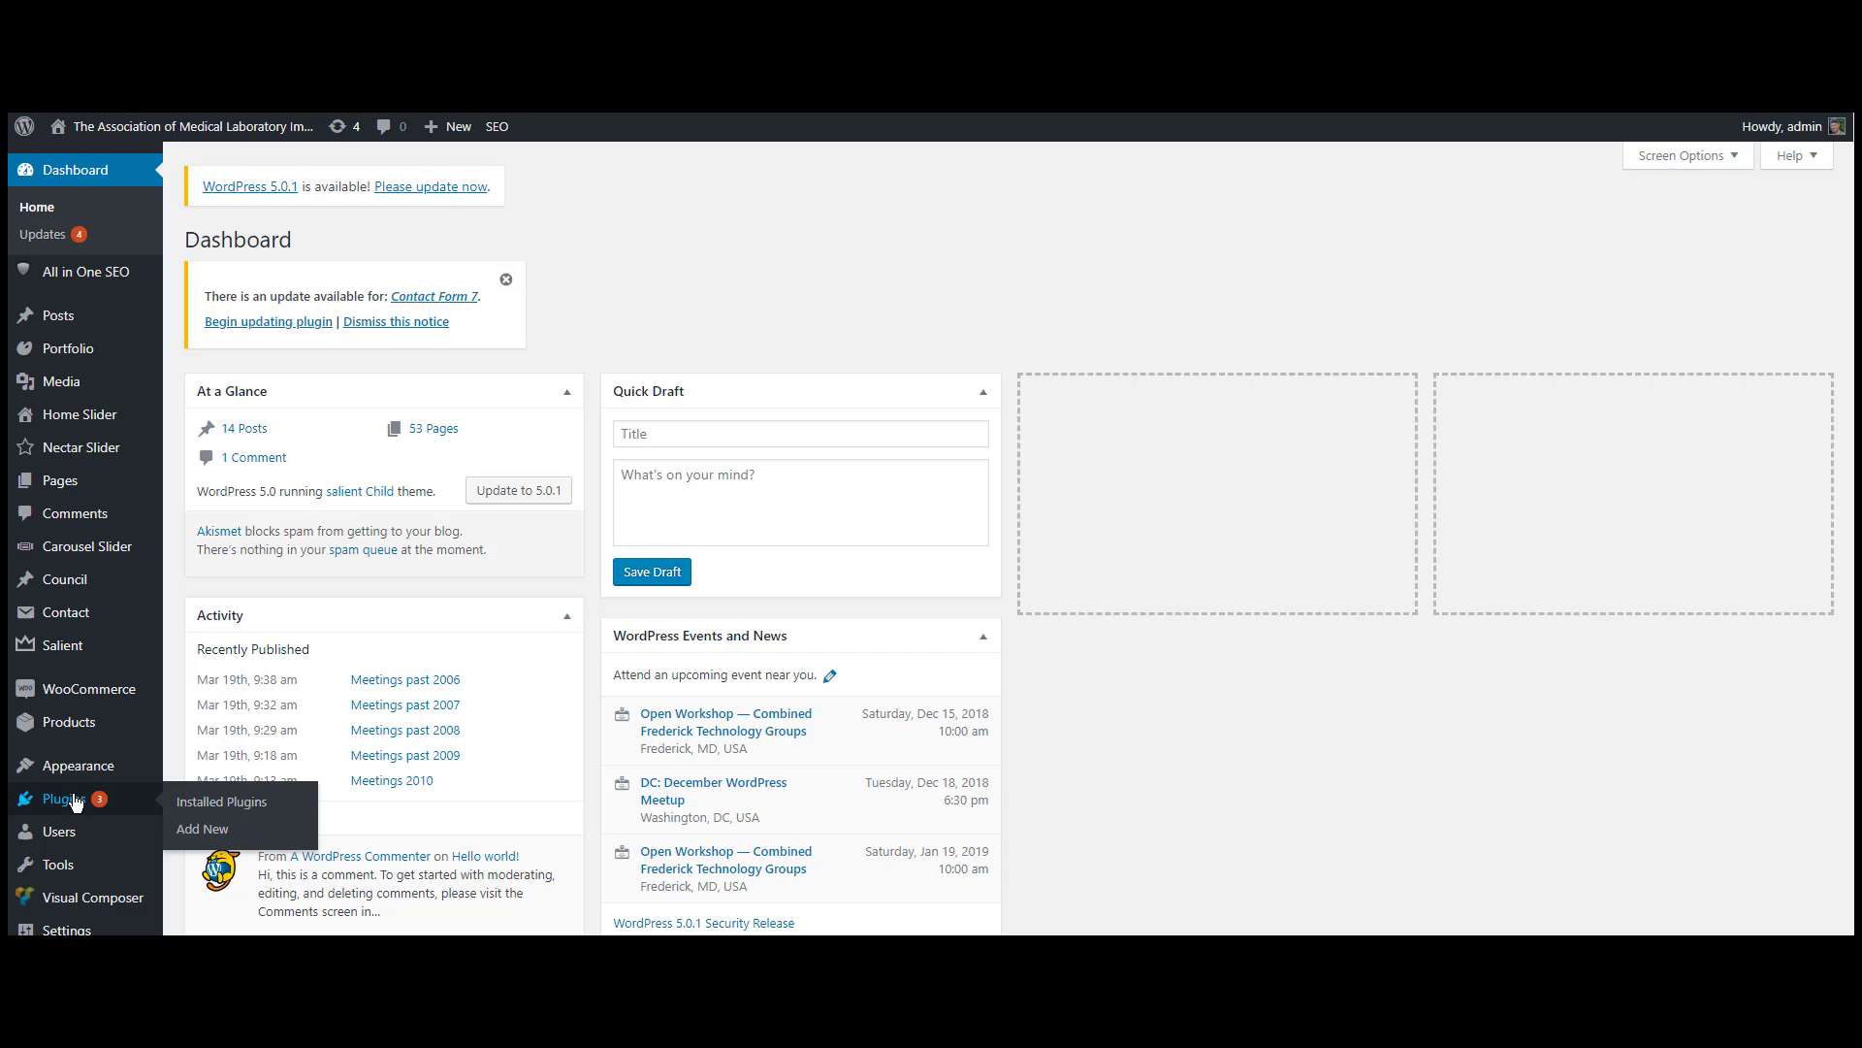
left_click(204, 832)
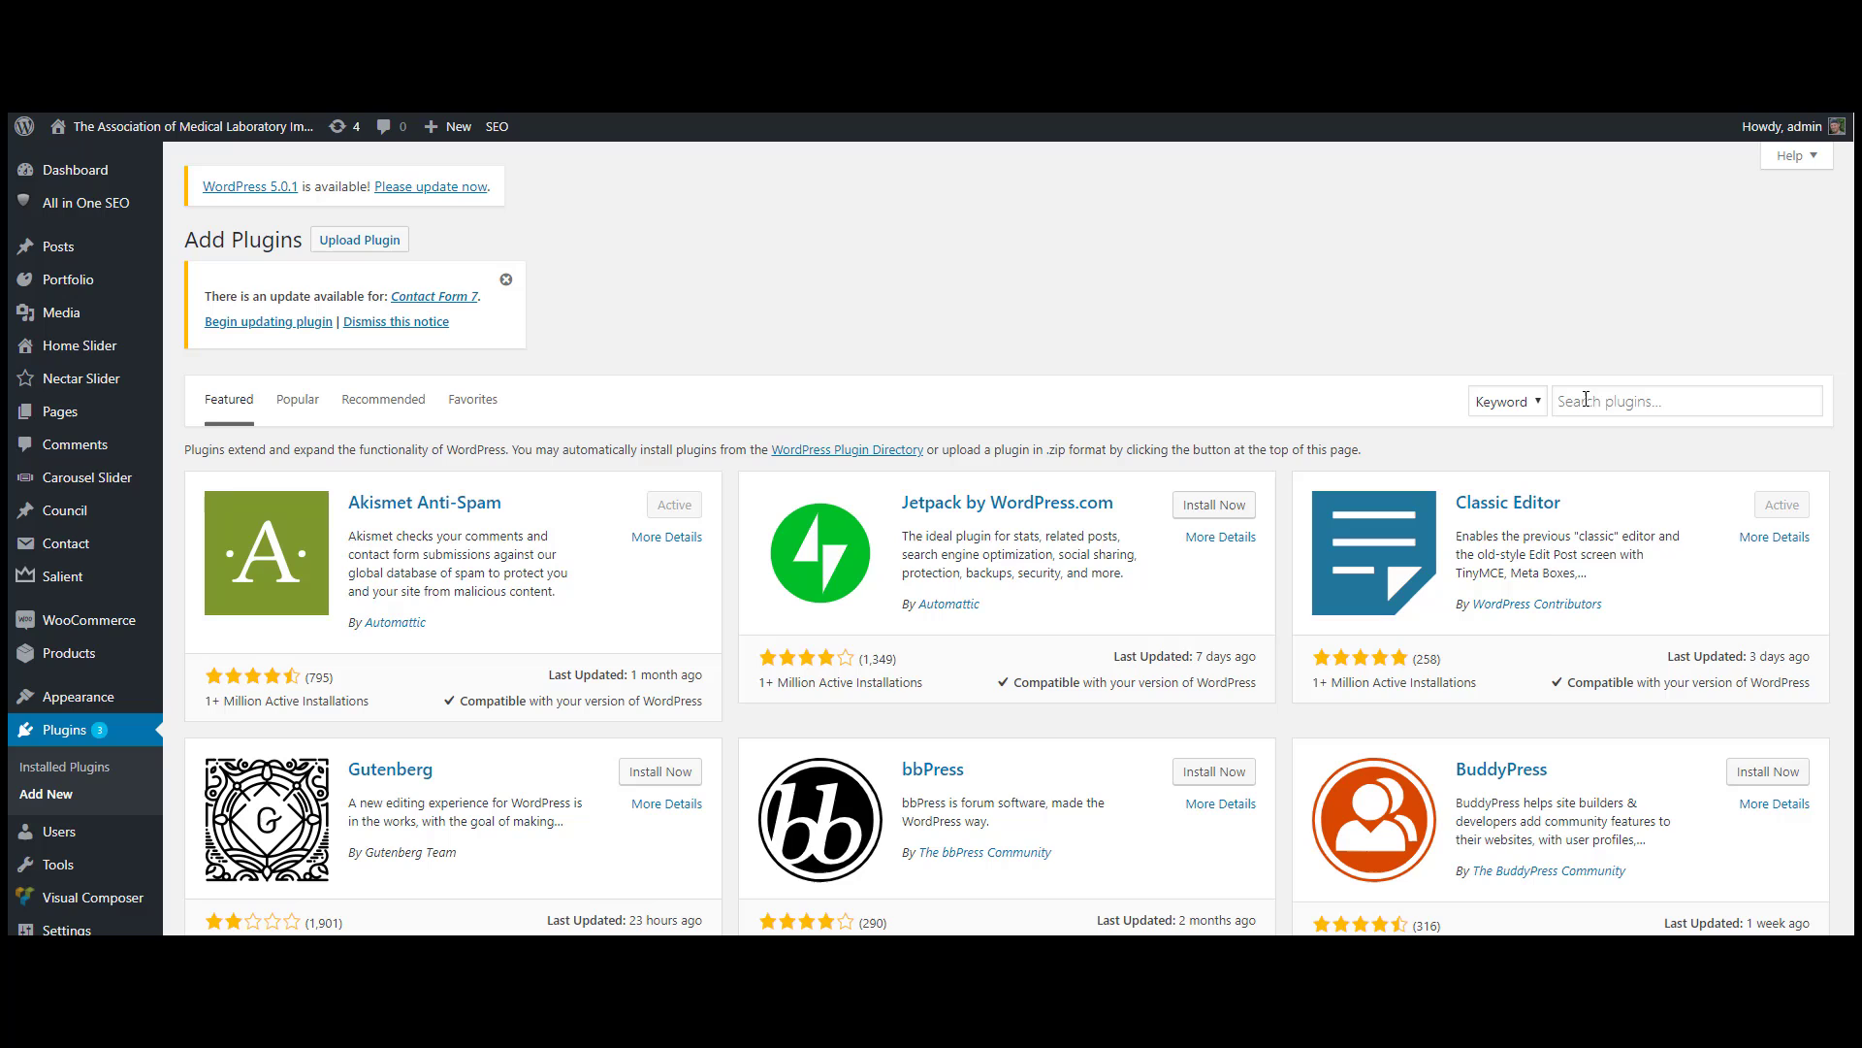
left_click(1591, 399)
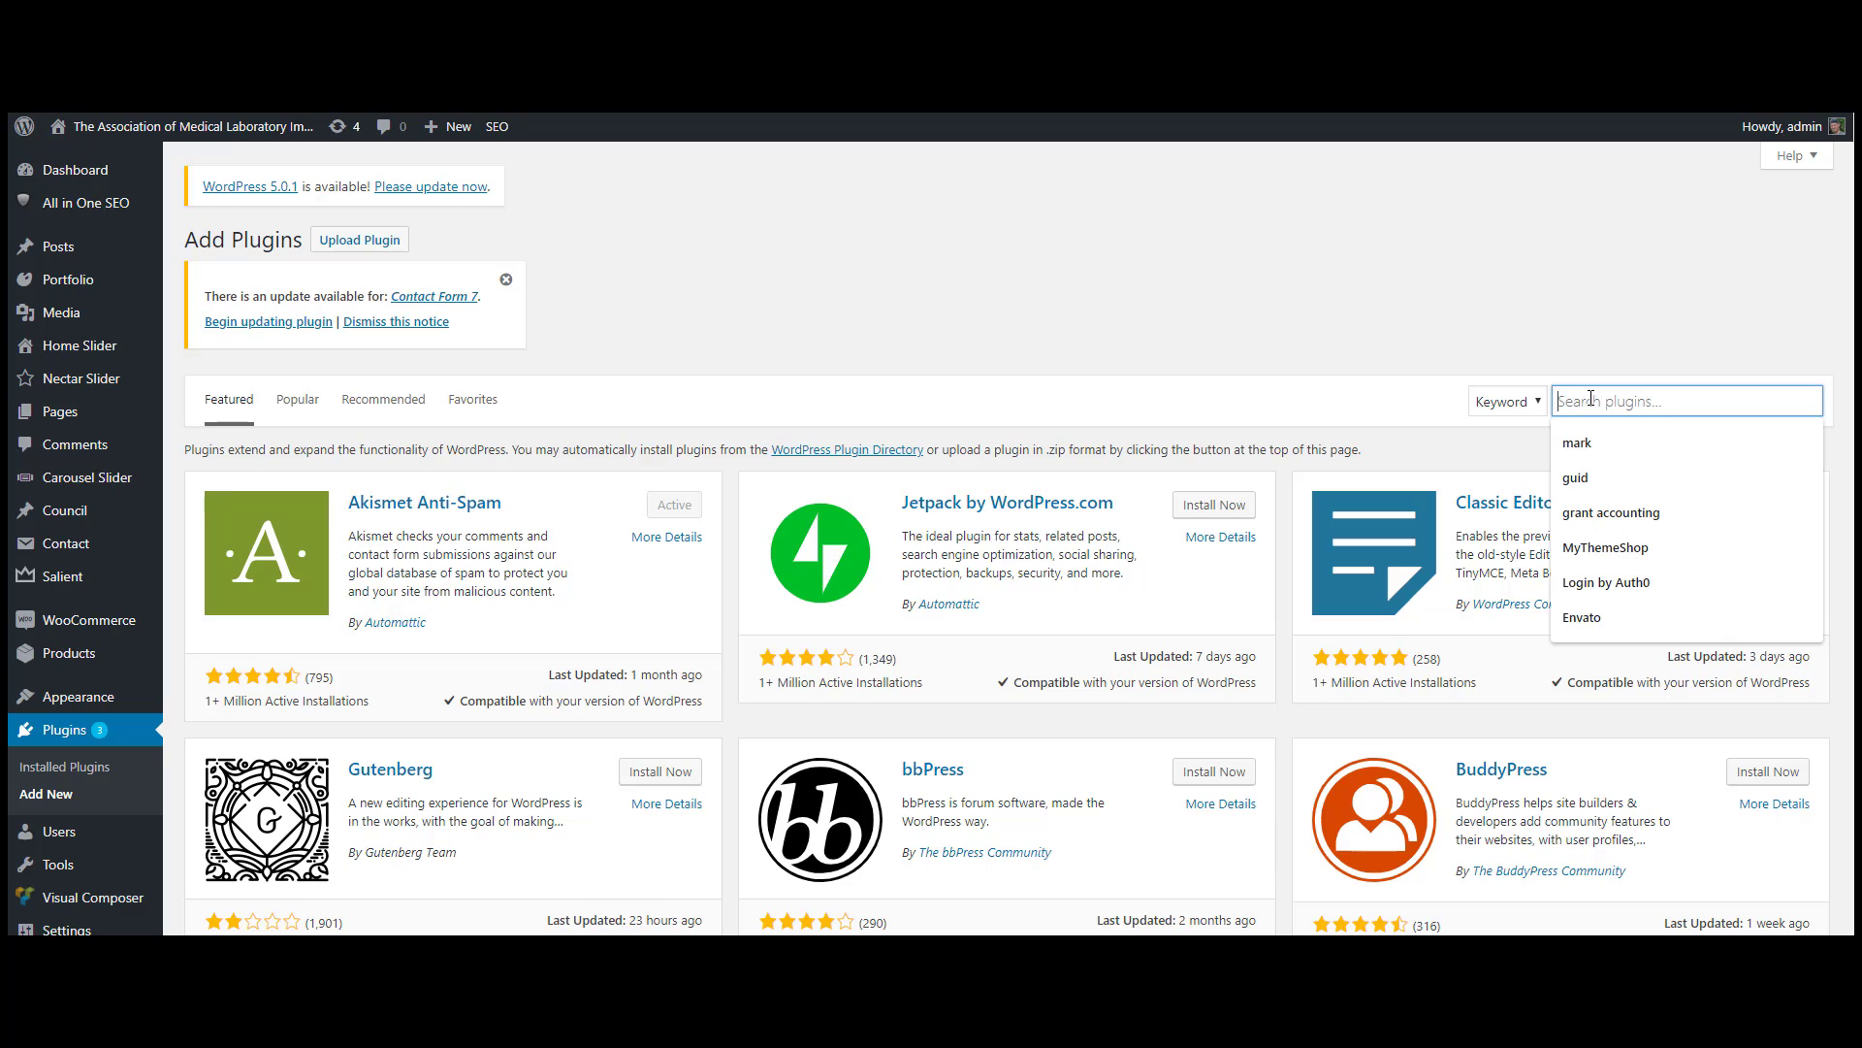
type("wordpress")
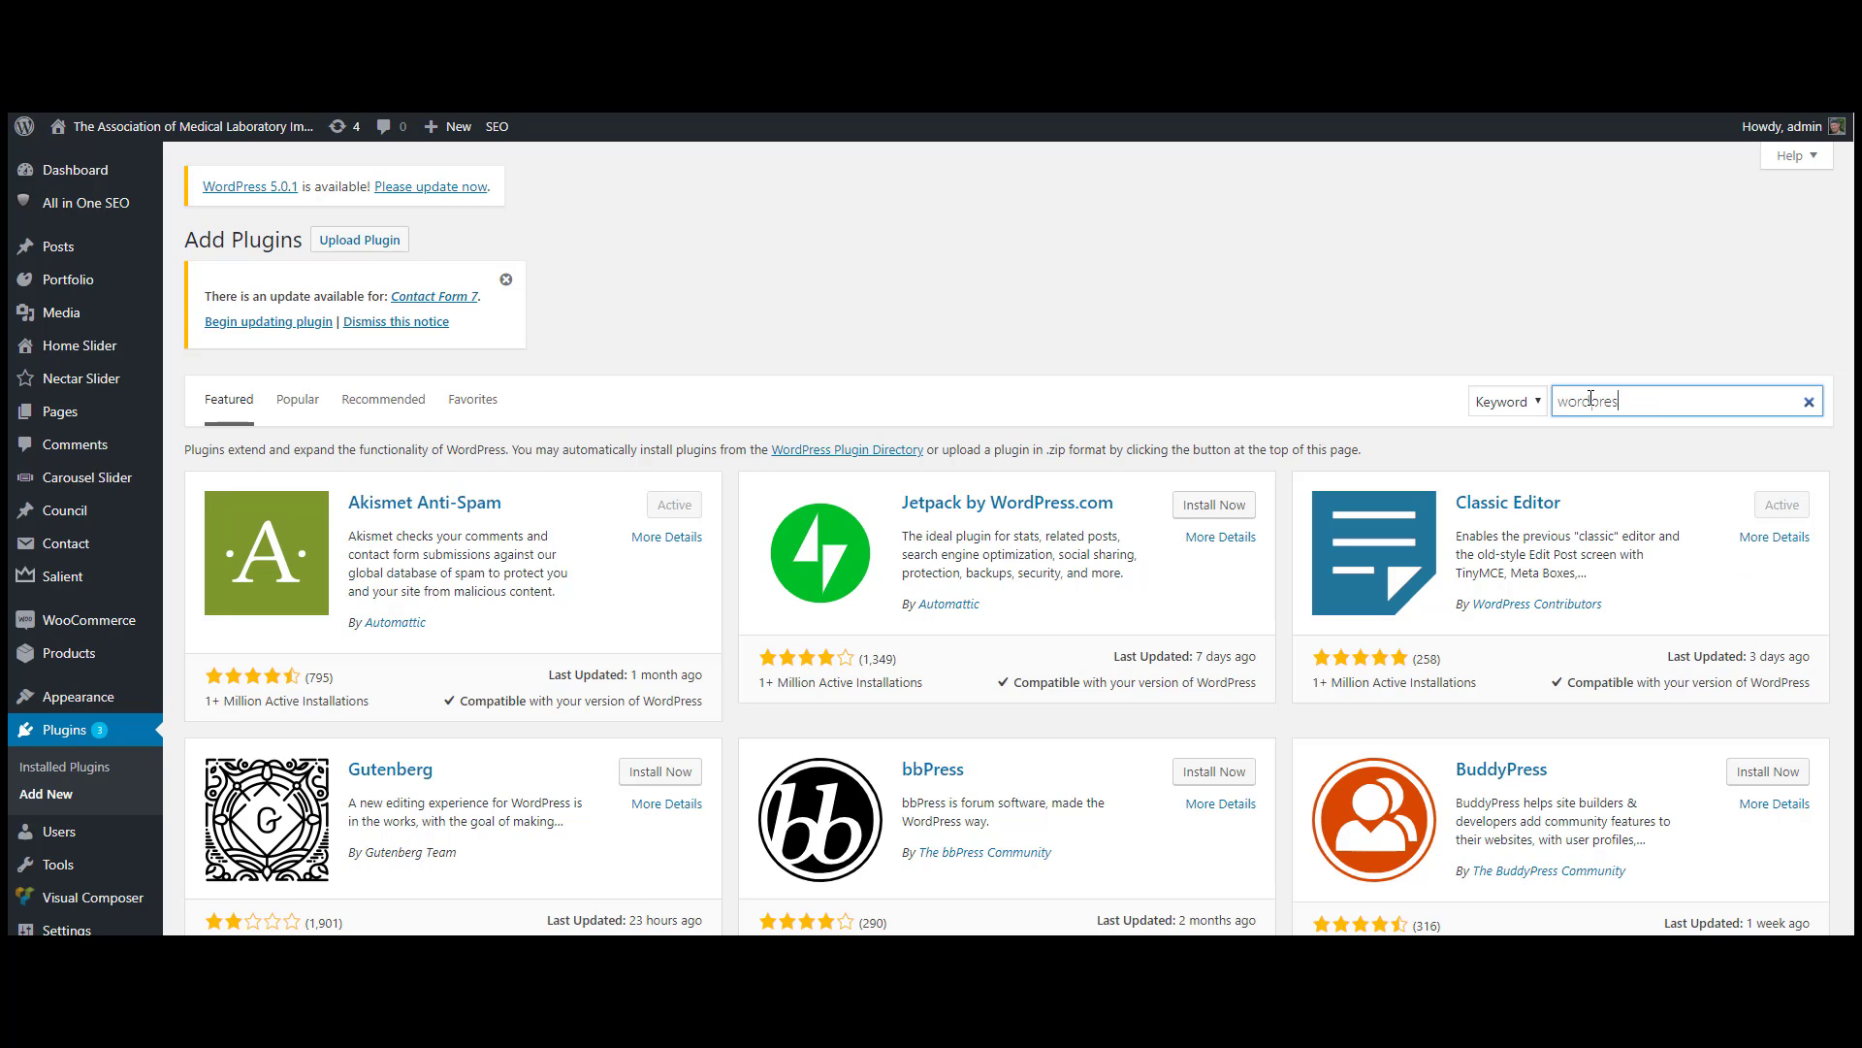
type(" login")
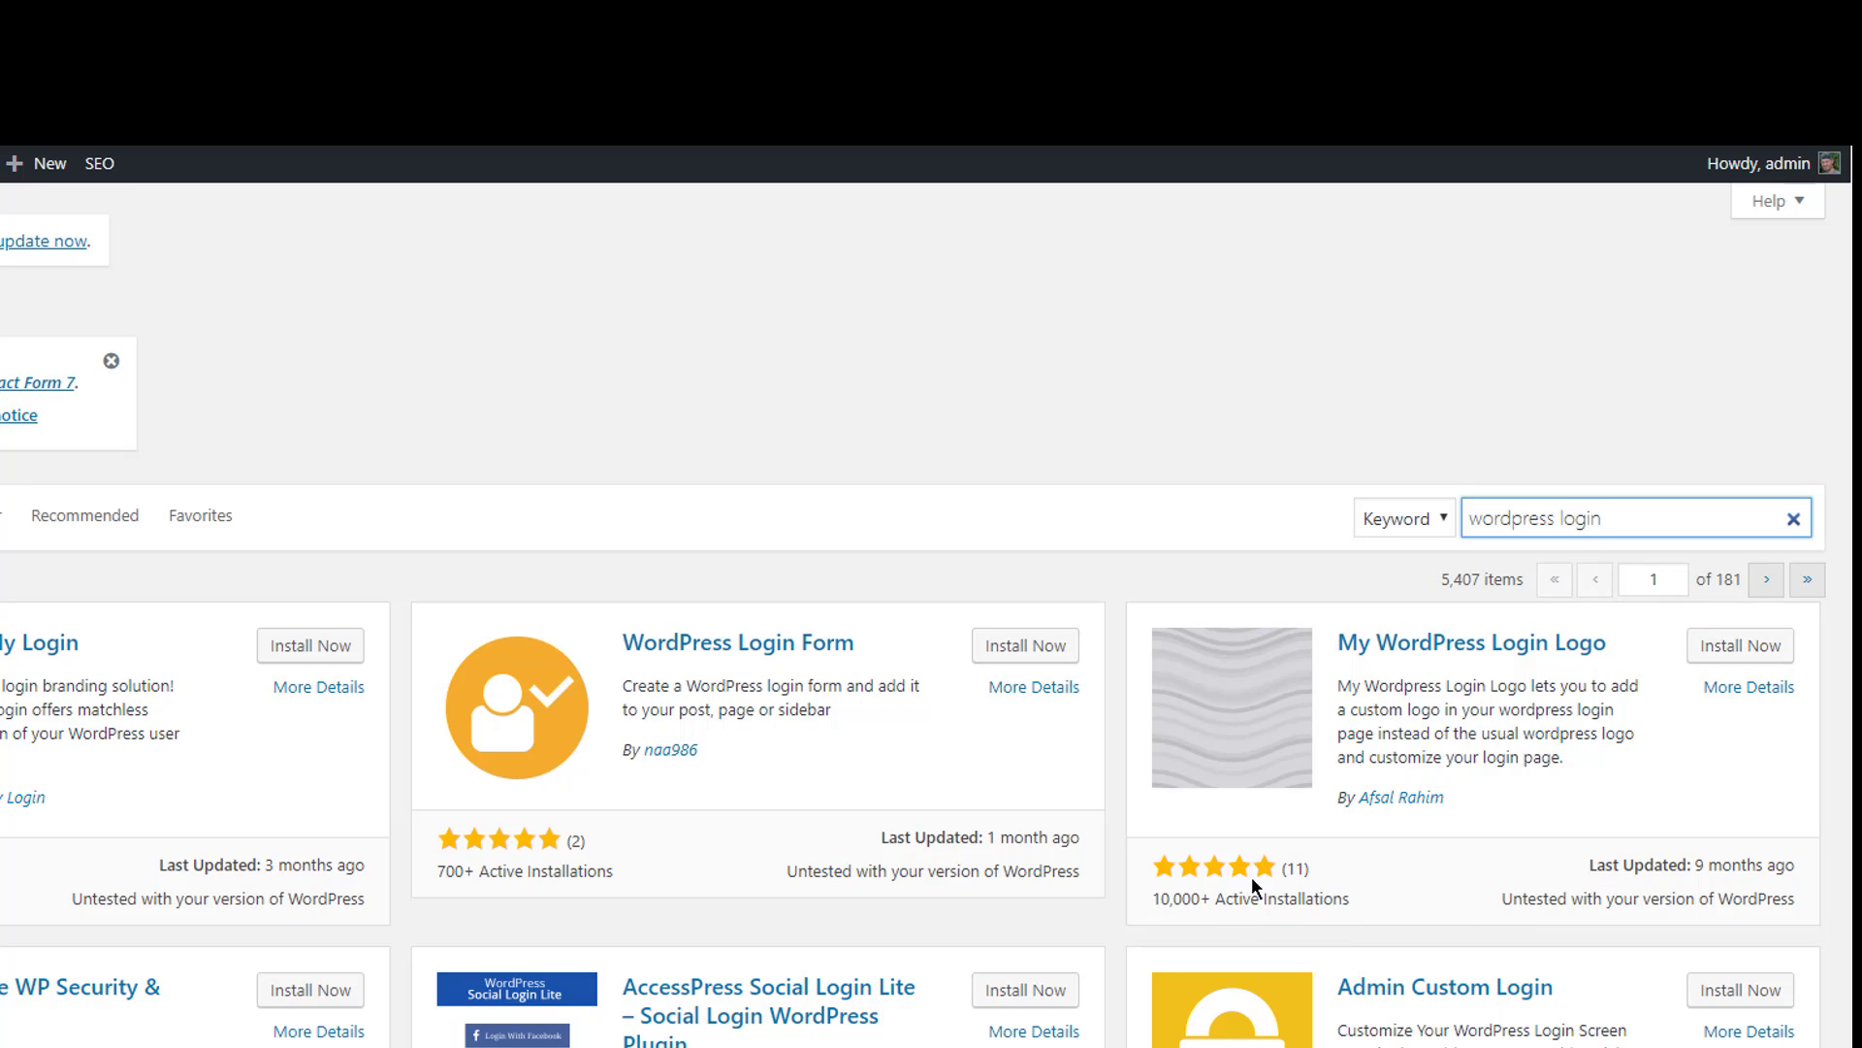
Step: Install and activate the My WordPress Login Logo plugin and open its settings page
left_click(1759, 648)
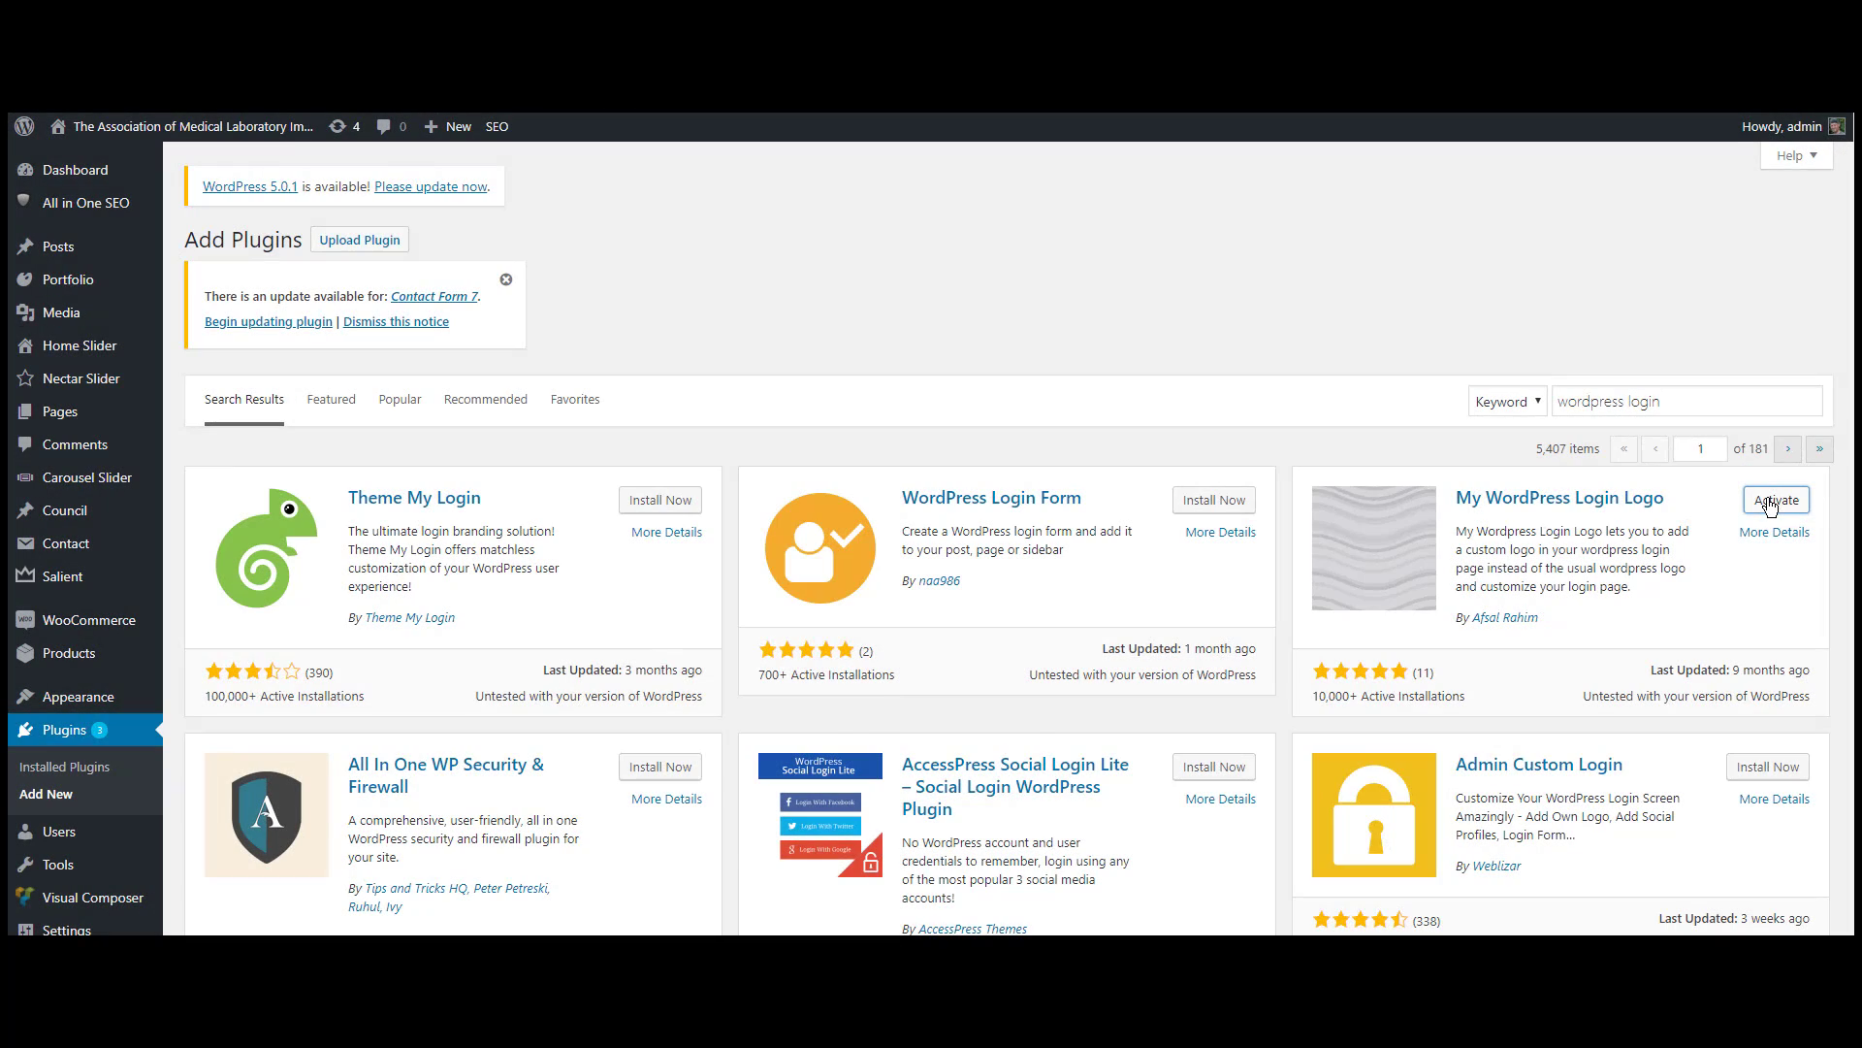
left_click(1770, 500)
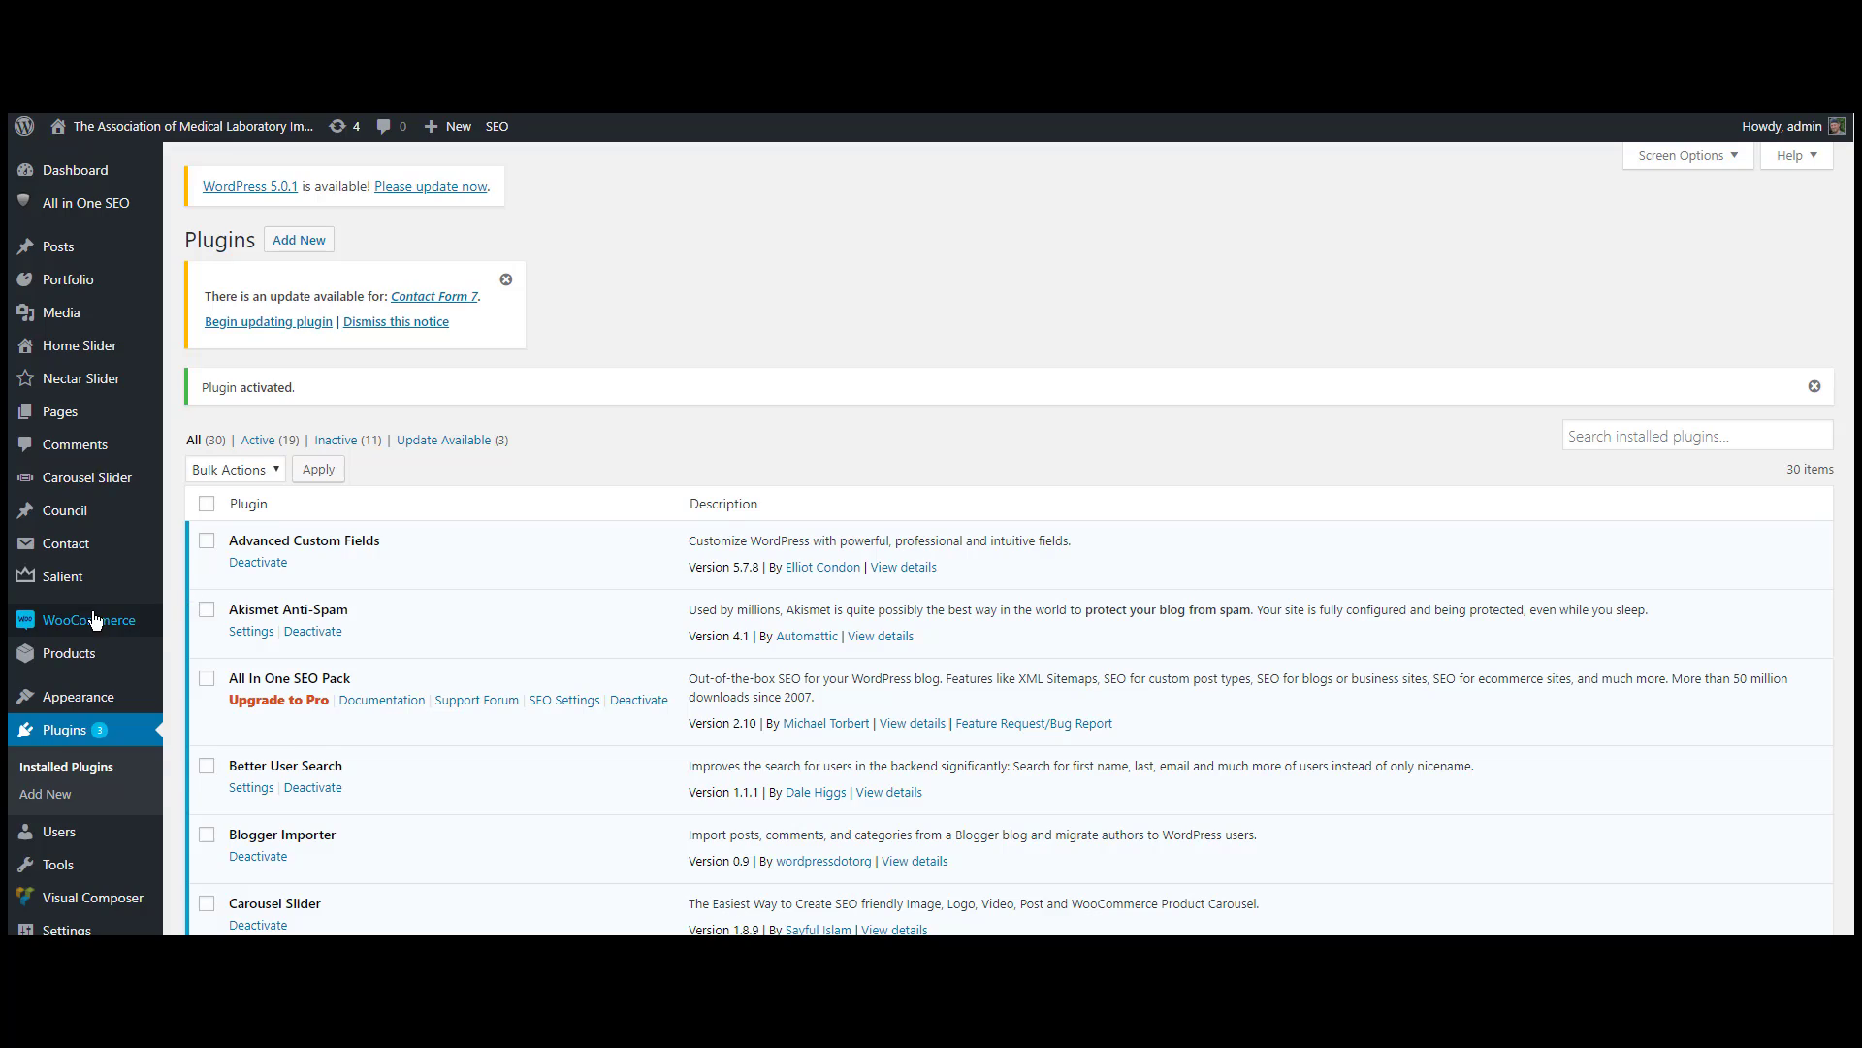
scroll(92, 621, "down", 3)
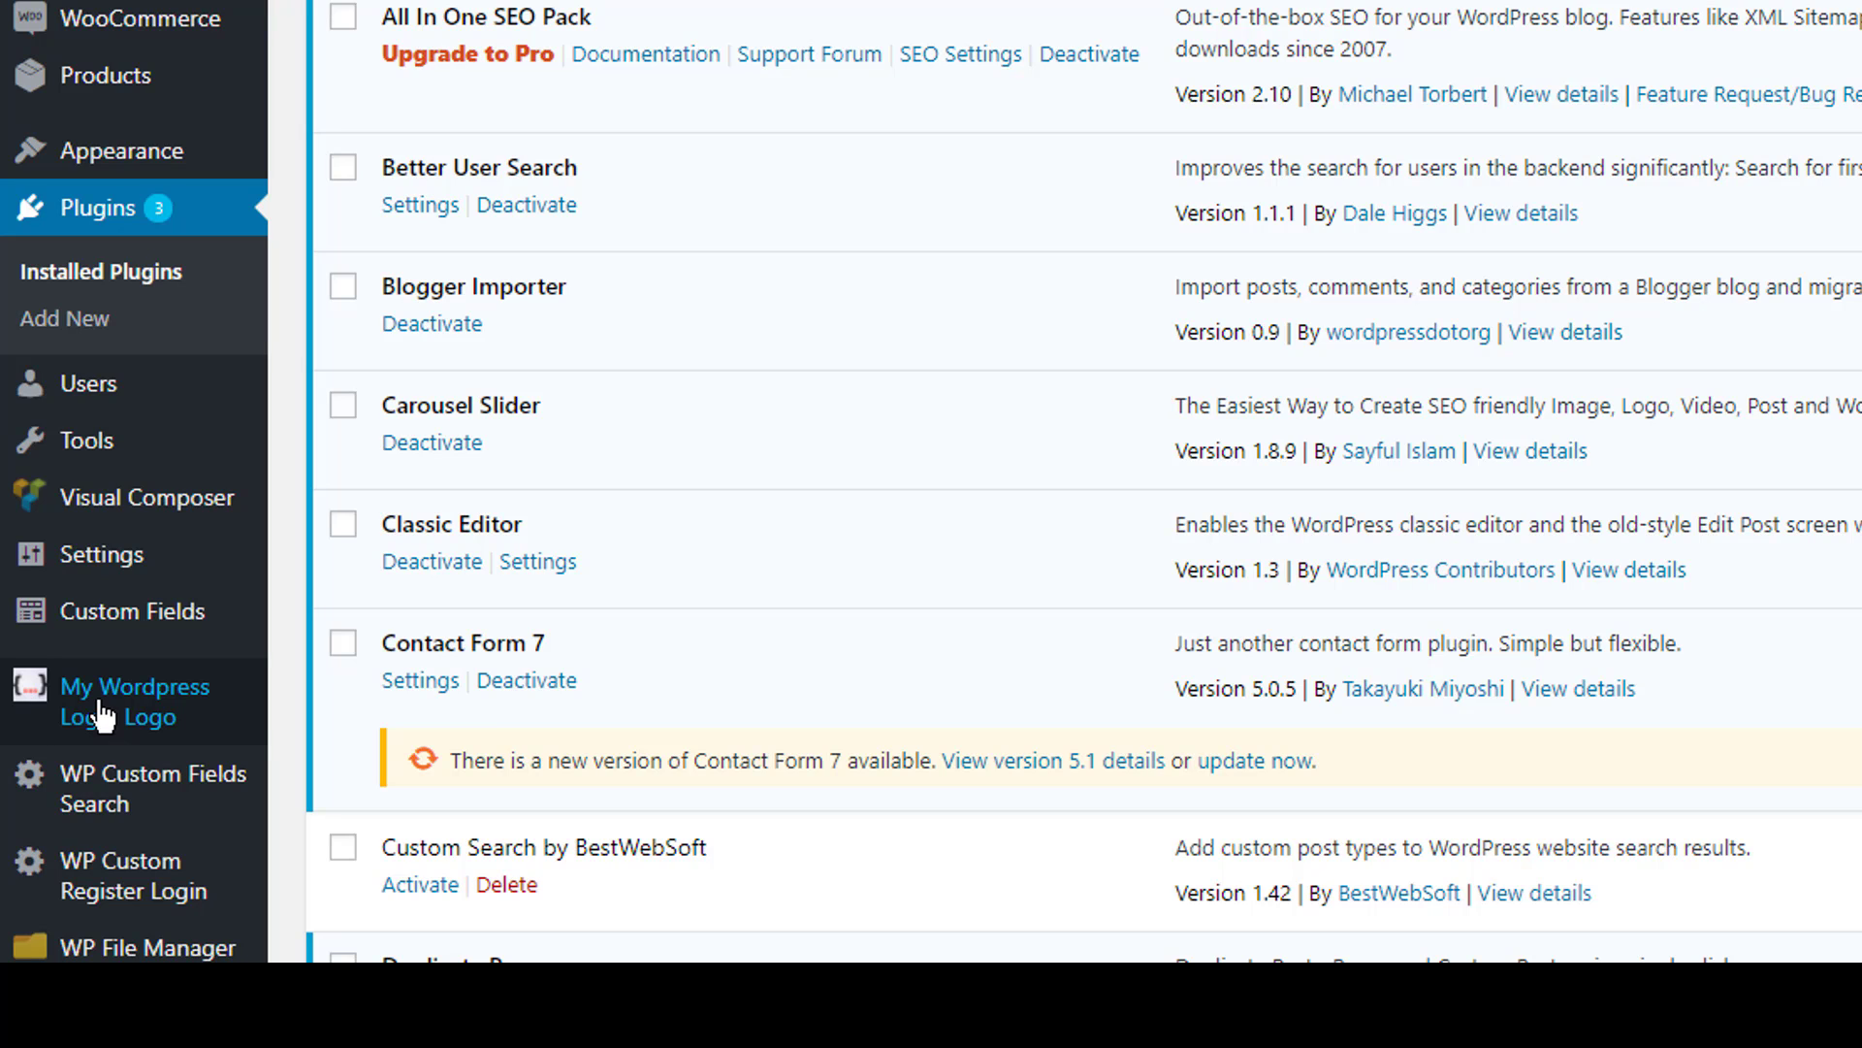
left_click(103, 715)
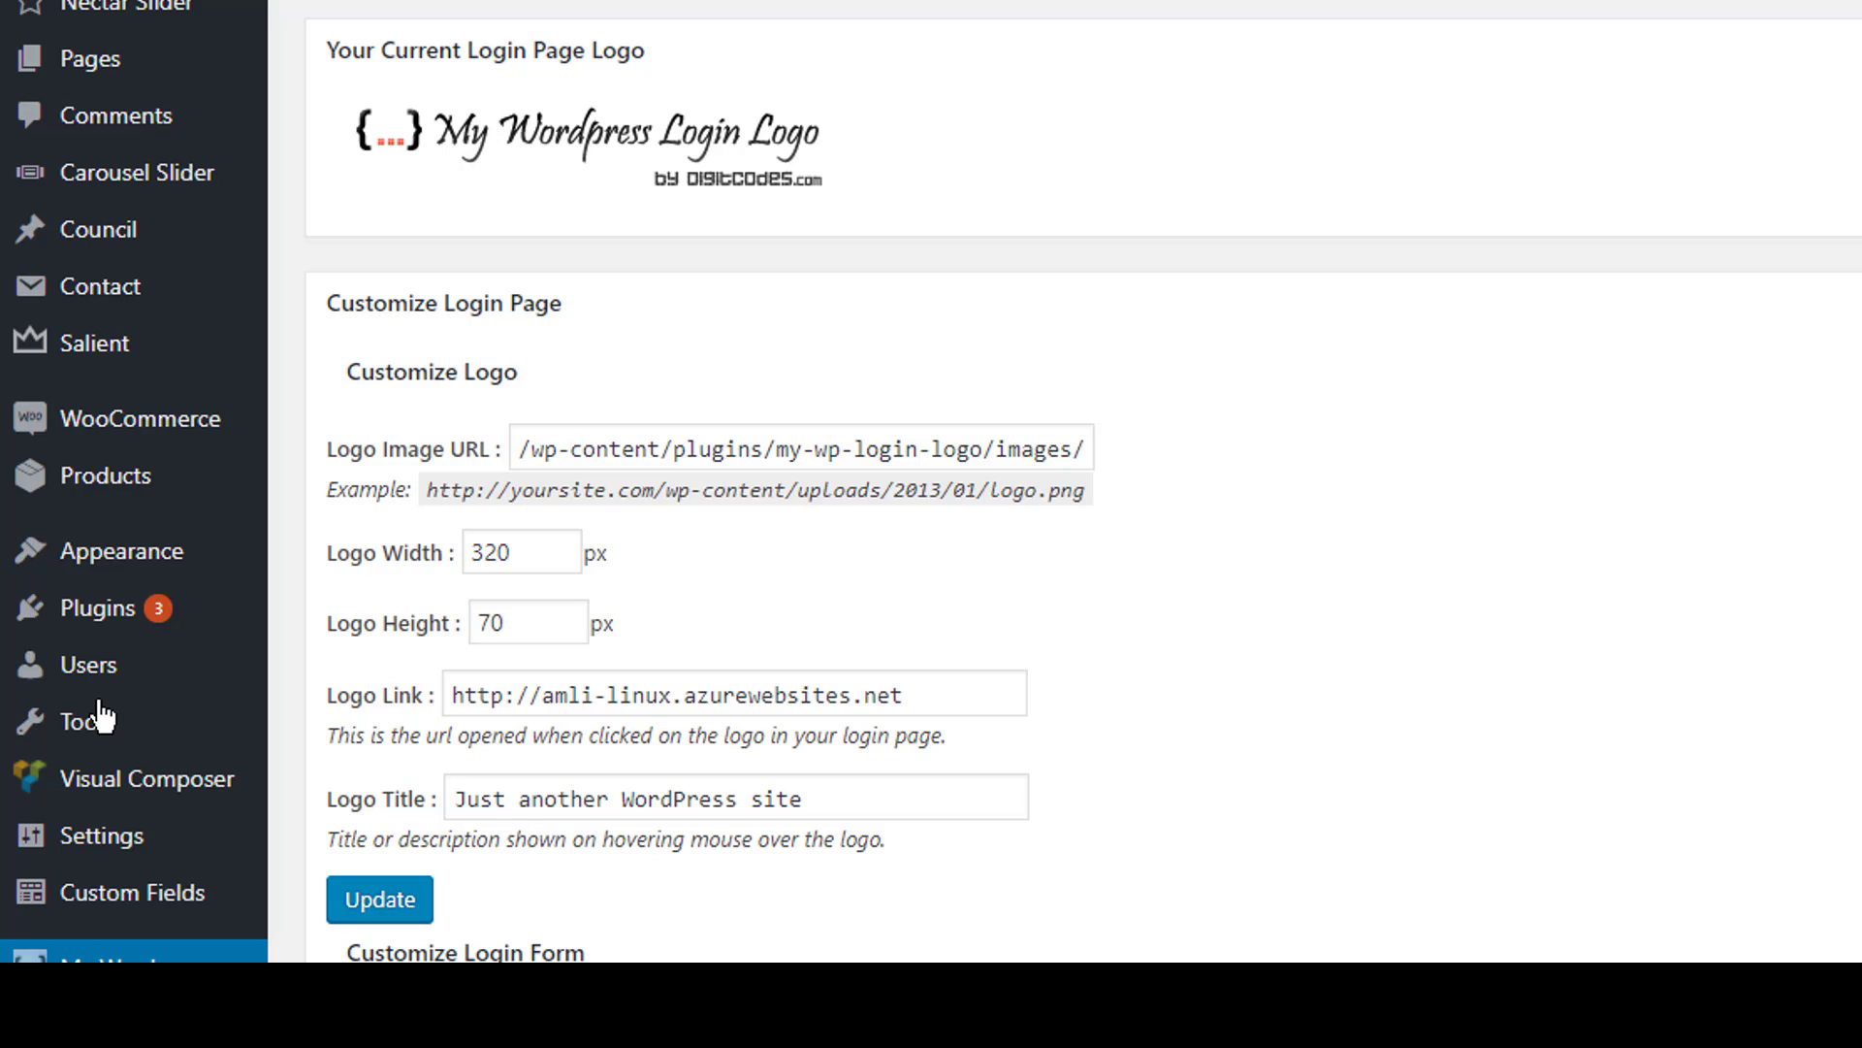
Step: Examine the logo image path and the other login page customization settings
scroll(1362, 354, "down", 3)
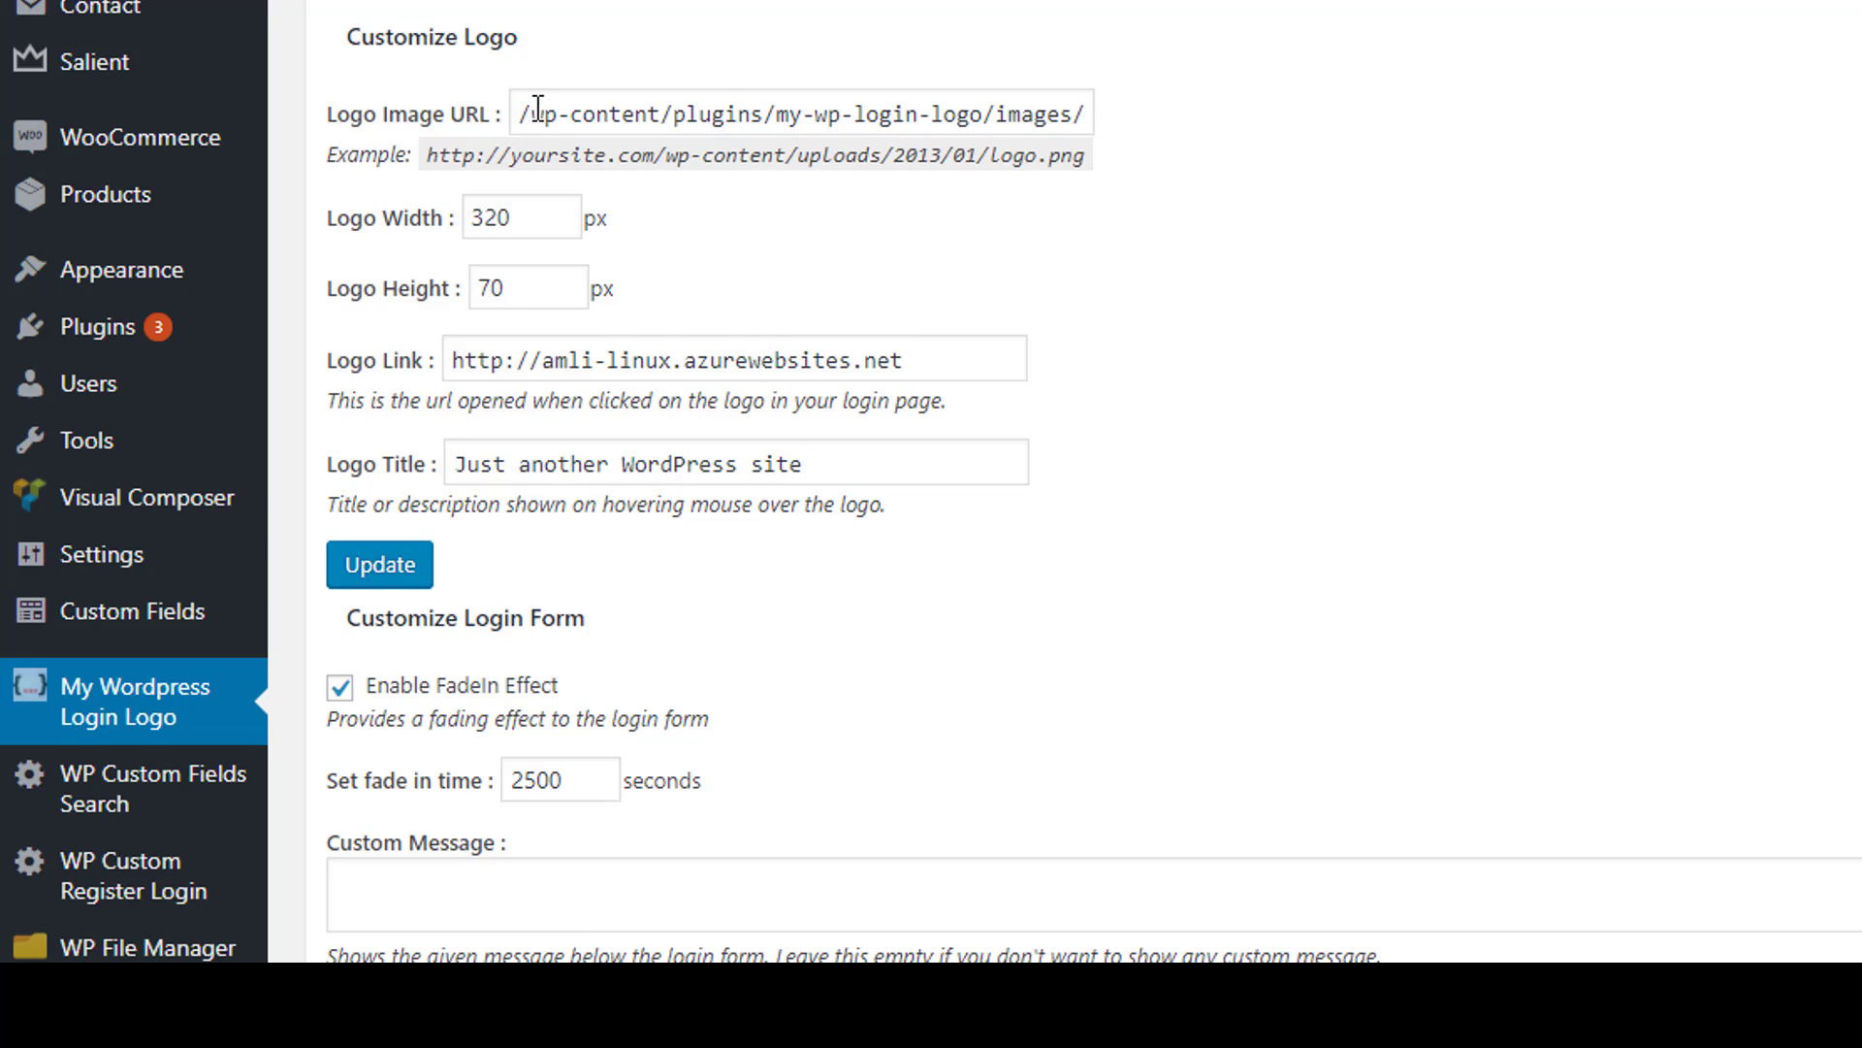
left_click_drag(540, 105, 1227, 92)
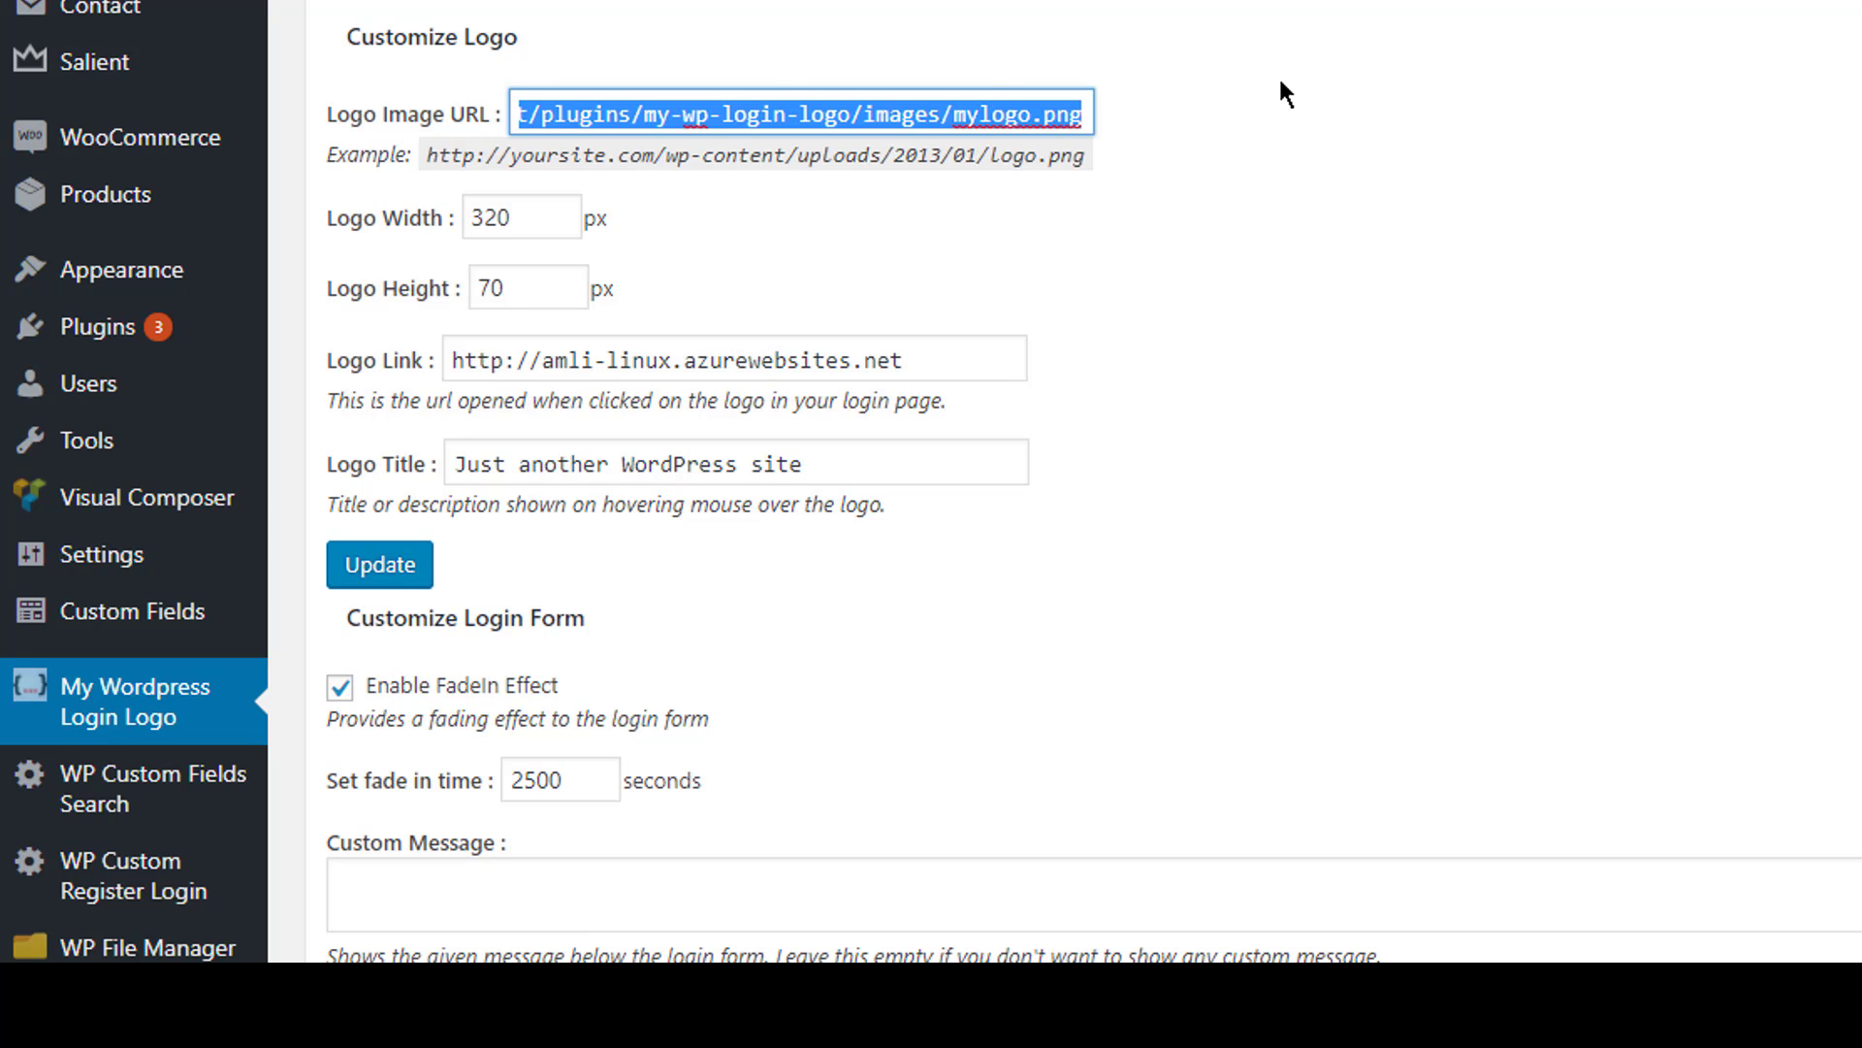
left_click(519, 111)
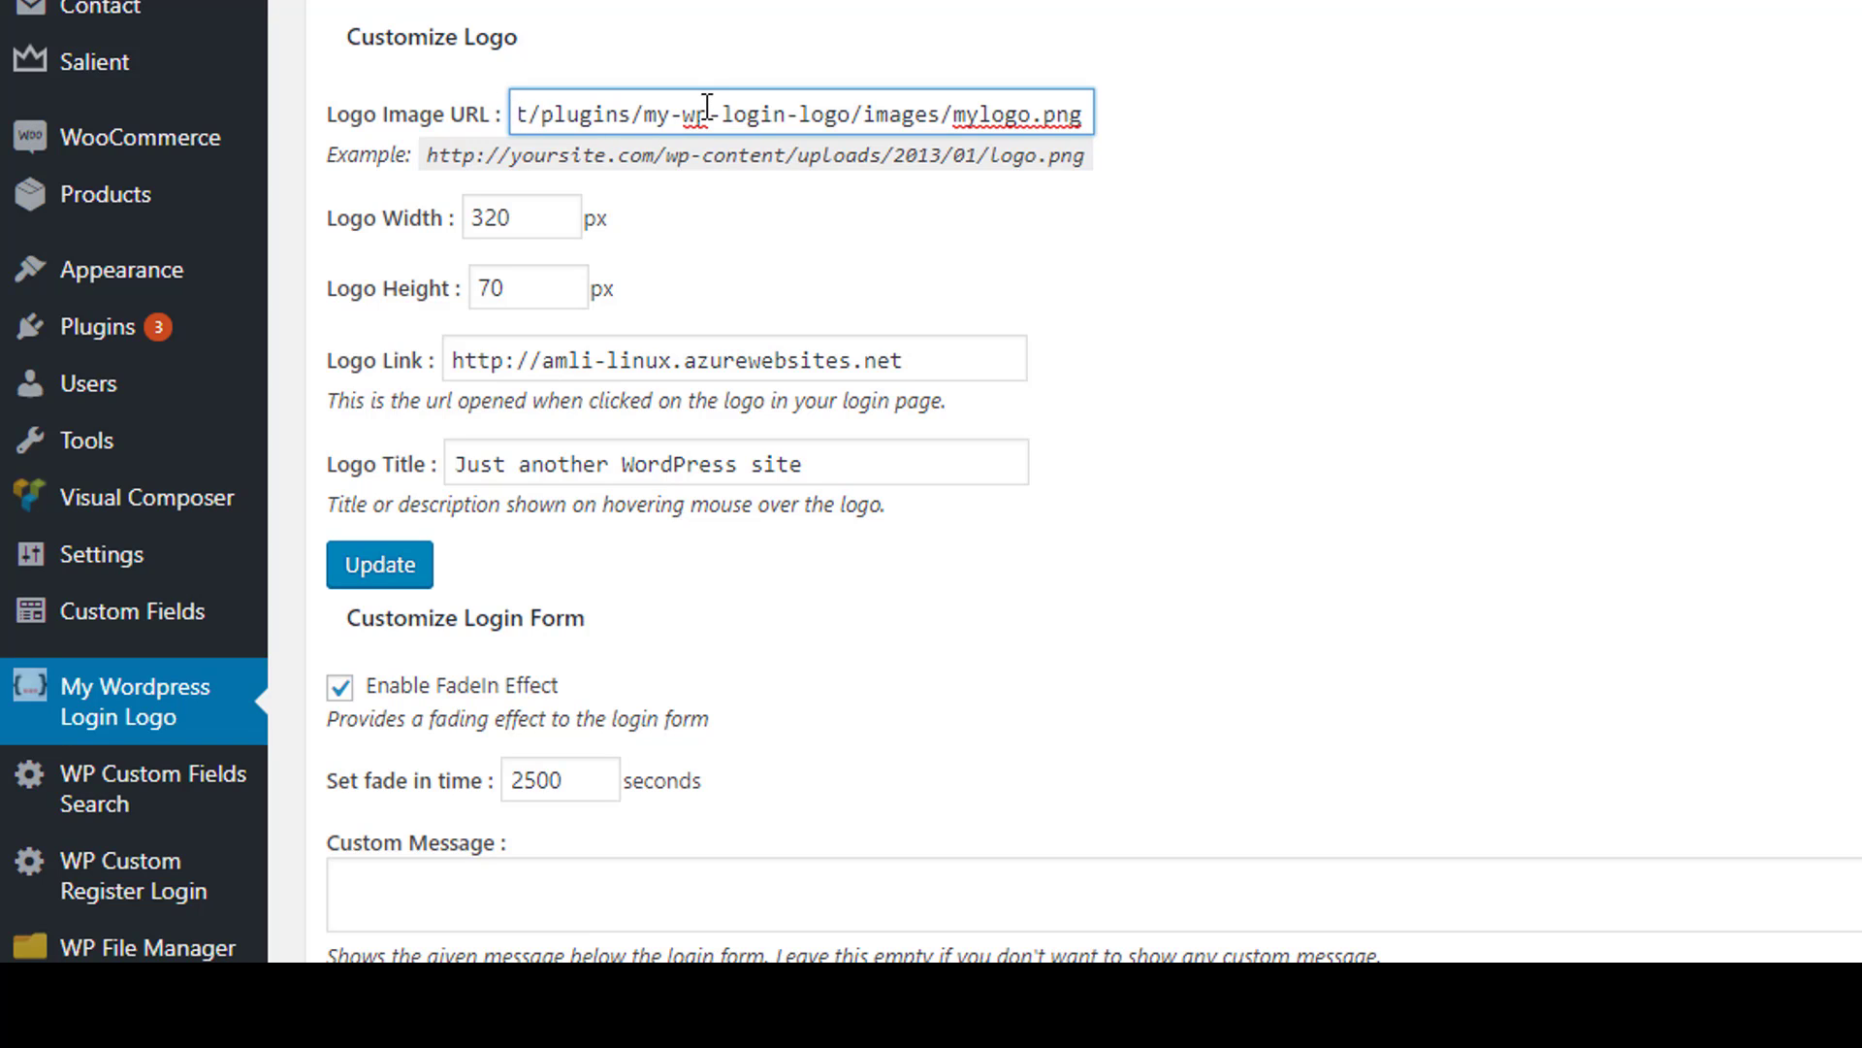
left_click(1163, 132)
double_click(1125, 104)
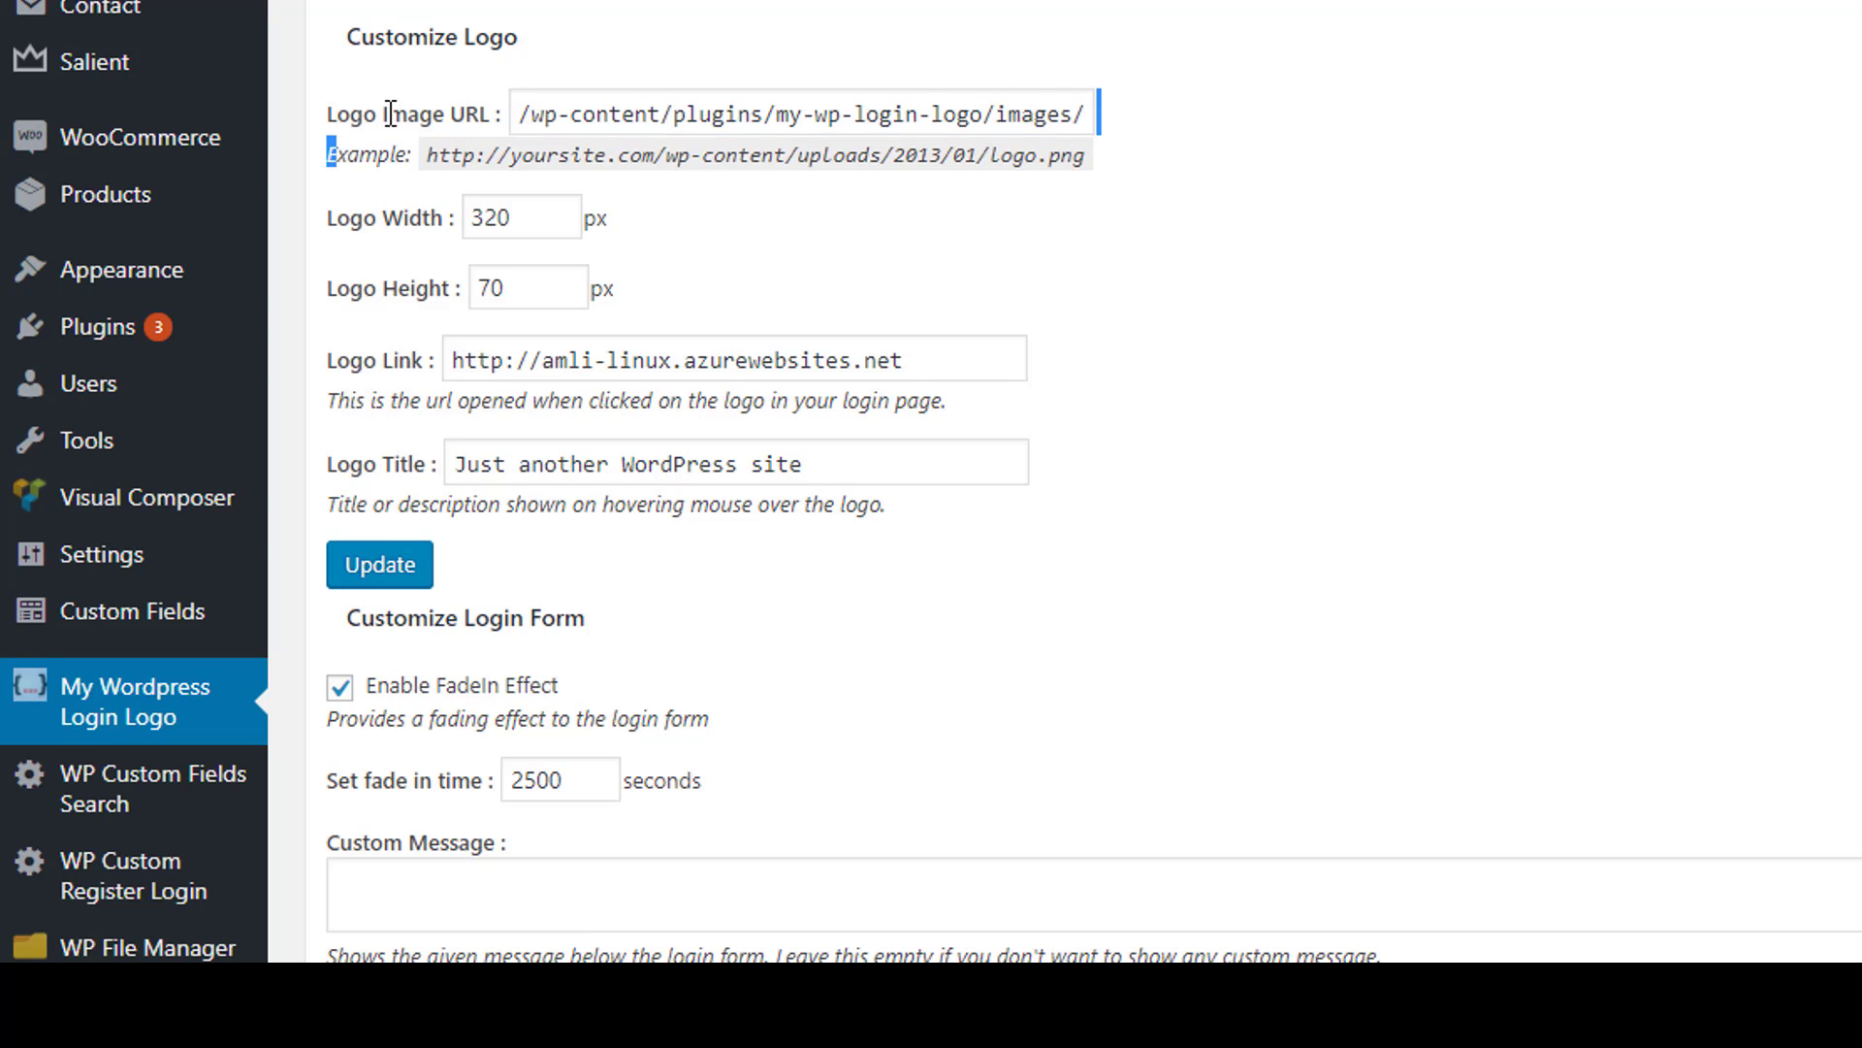
left_click(427, 37)
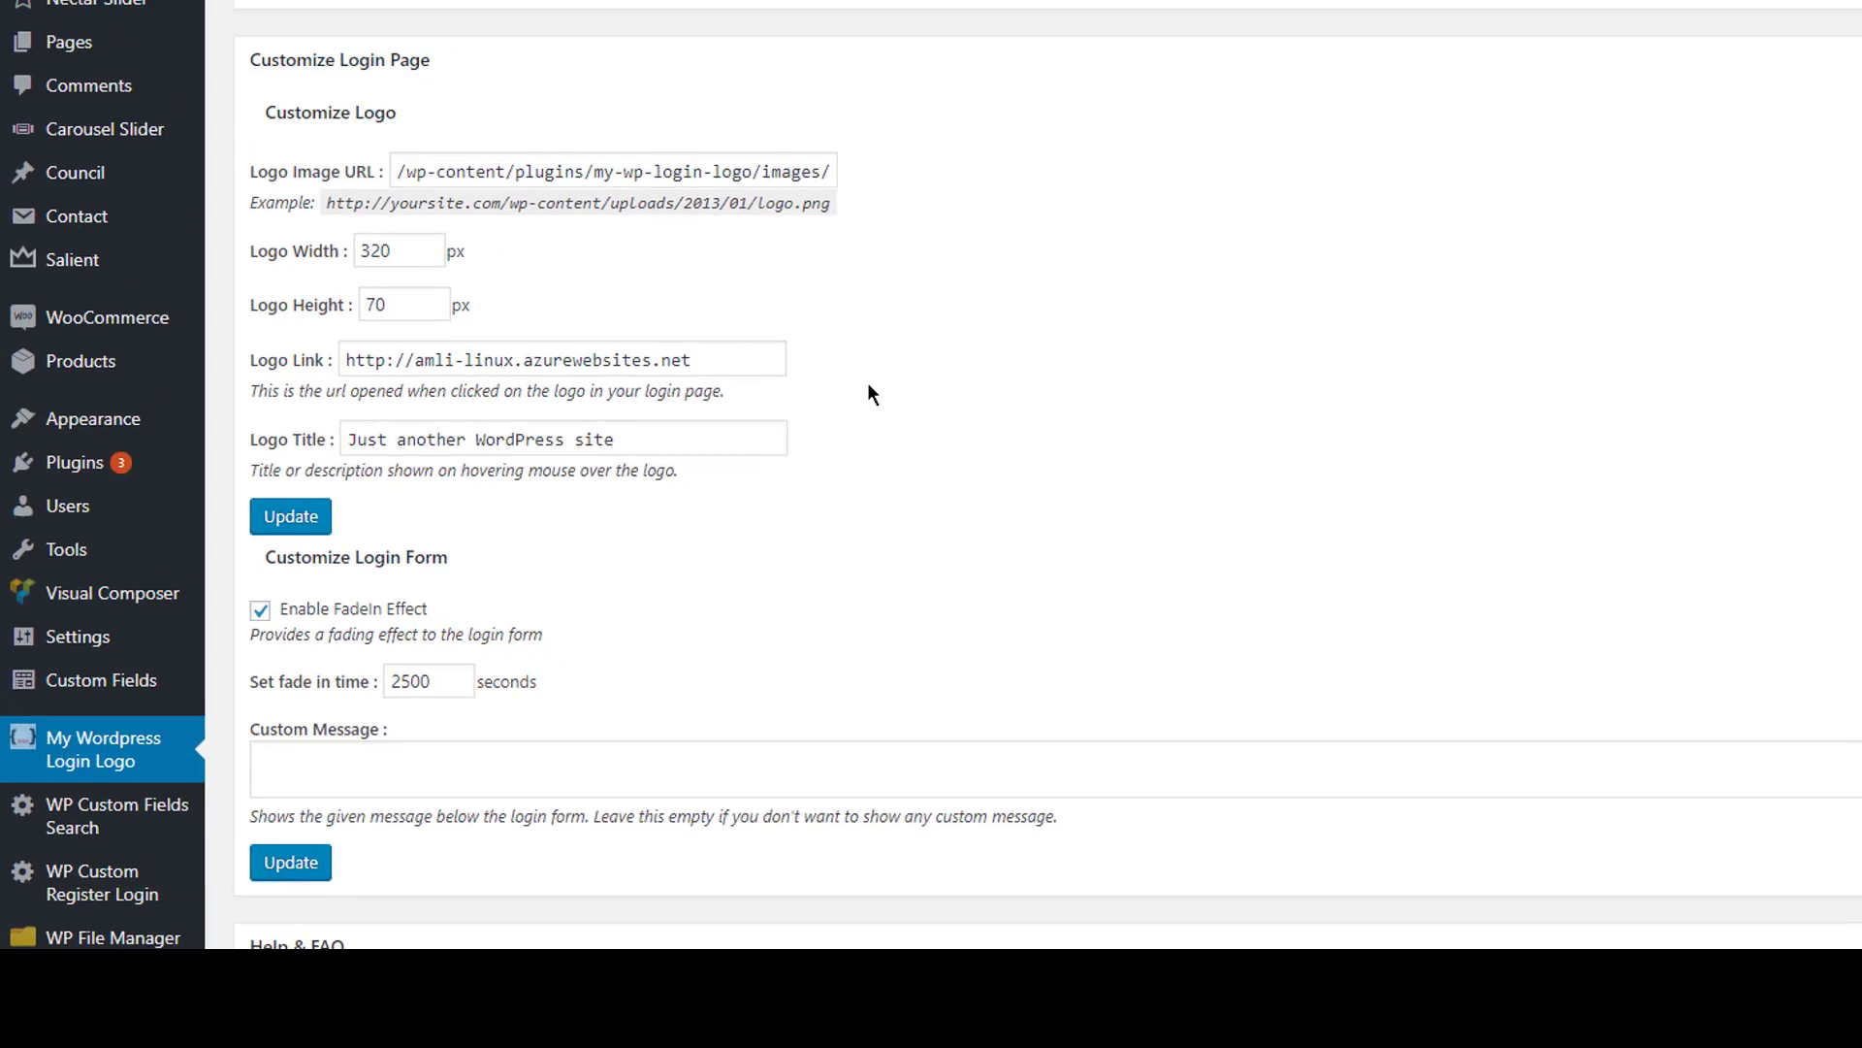
scroll(868, 386, "down", 2)
scroll(868, 386, "up", 3)
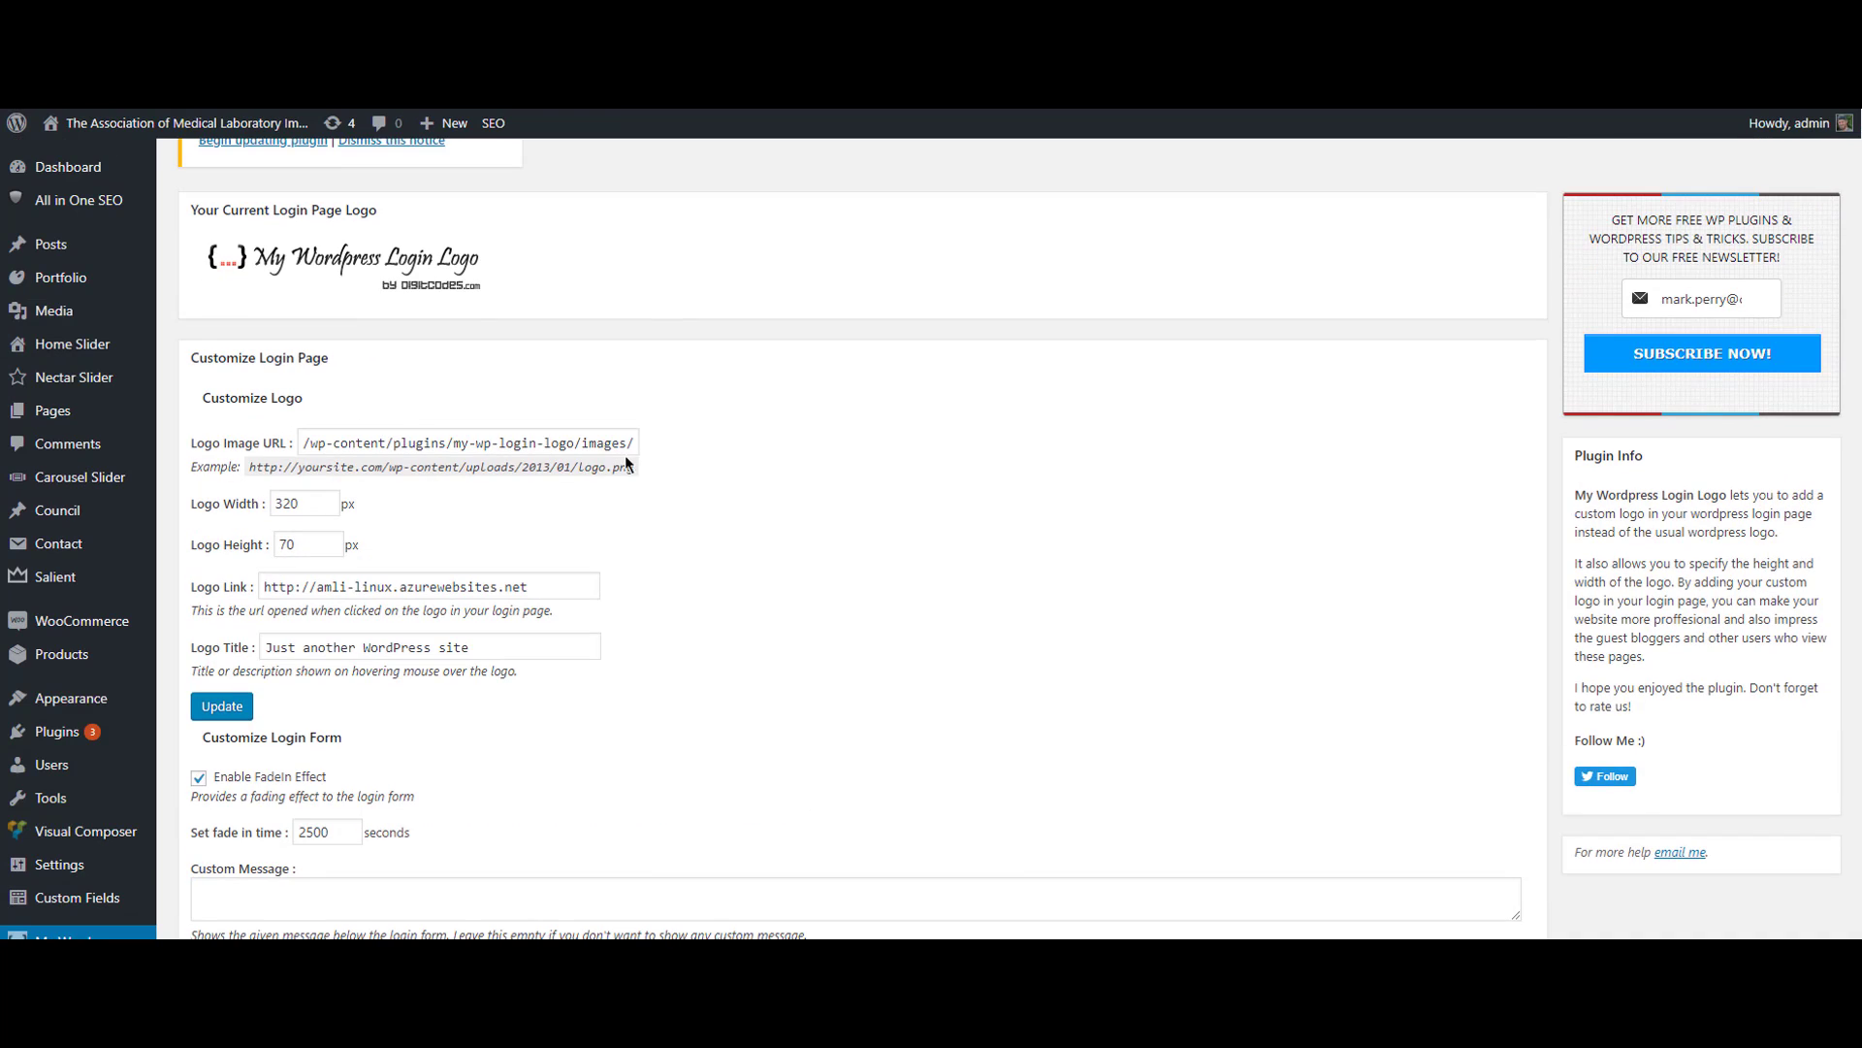
Step: Open the media library in a separate browser tab and open the attachment details of logo.gif on its last page
mouse_move(136, 315)
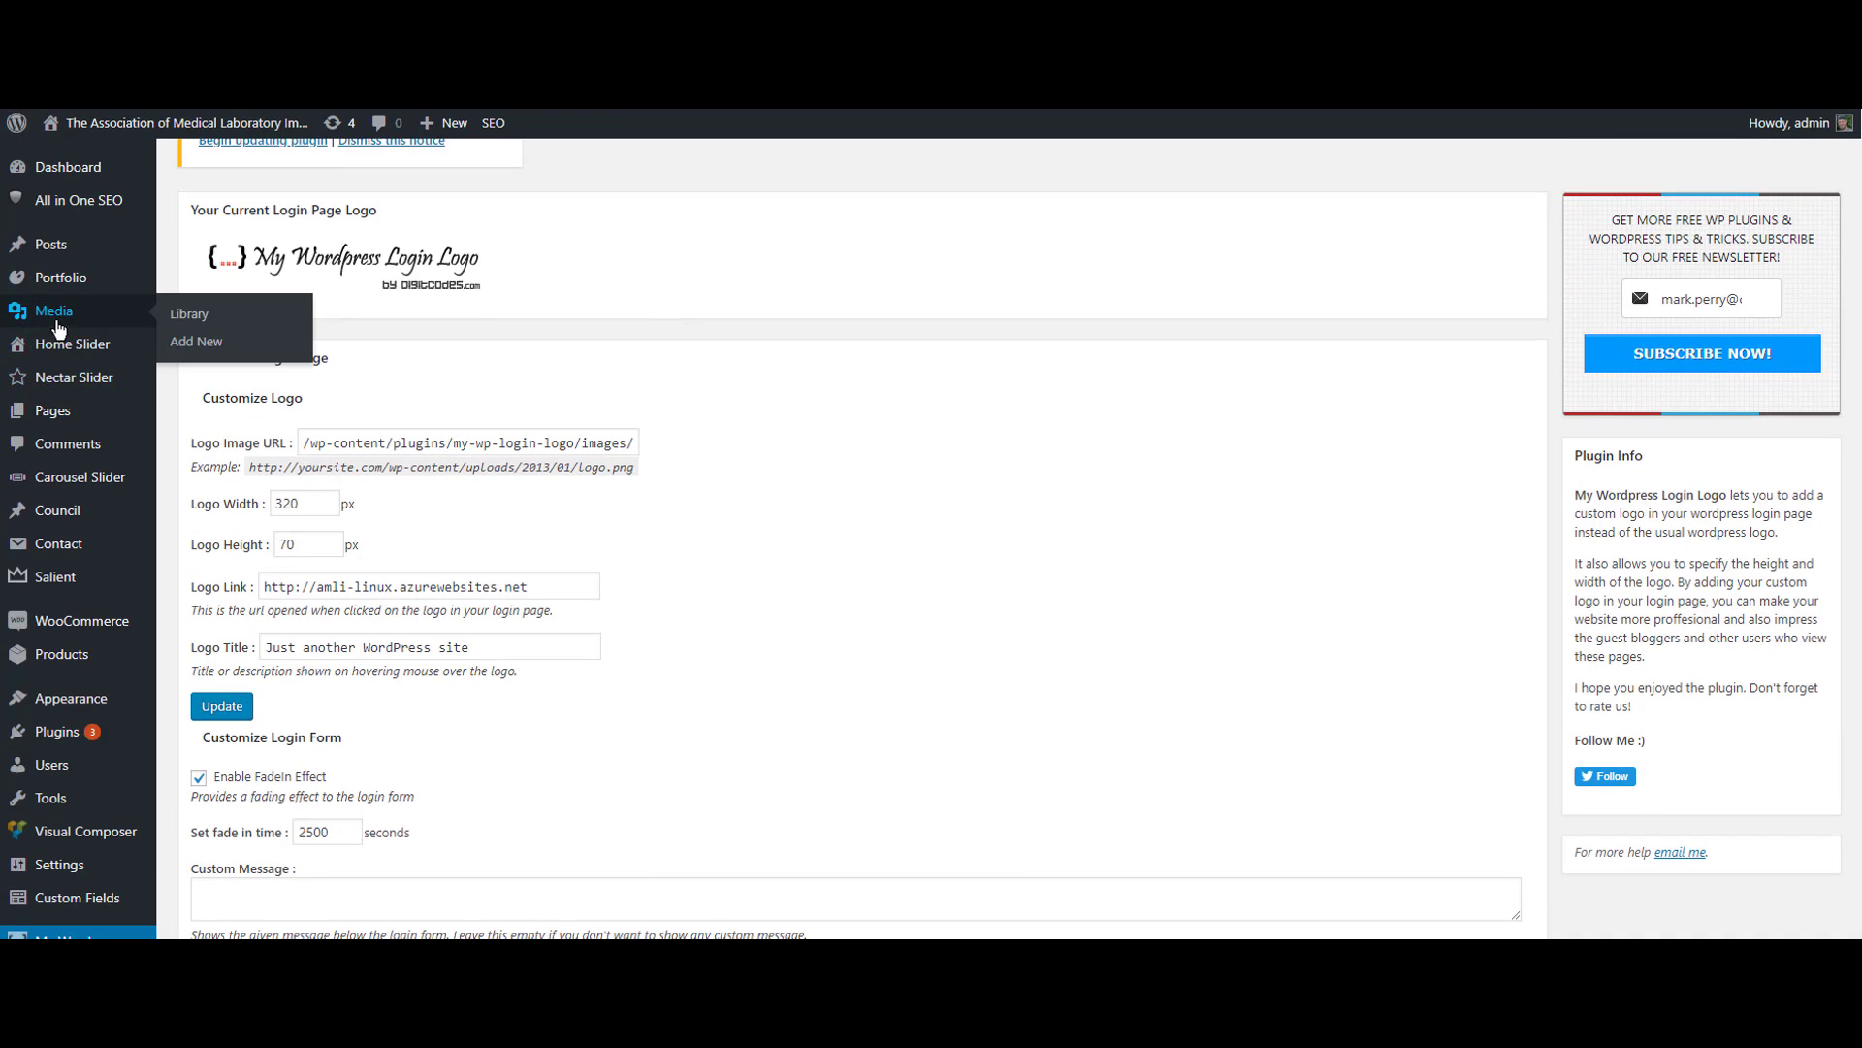
right_click(186, 325)
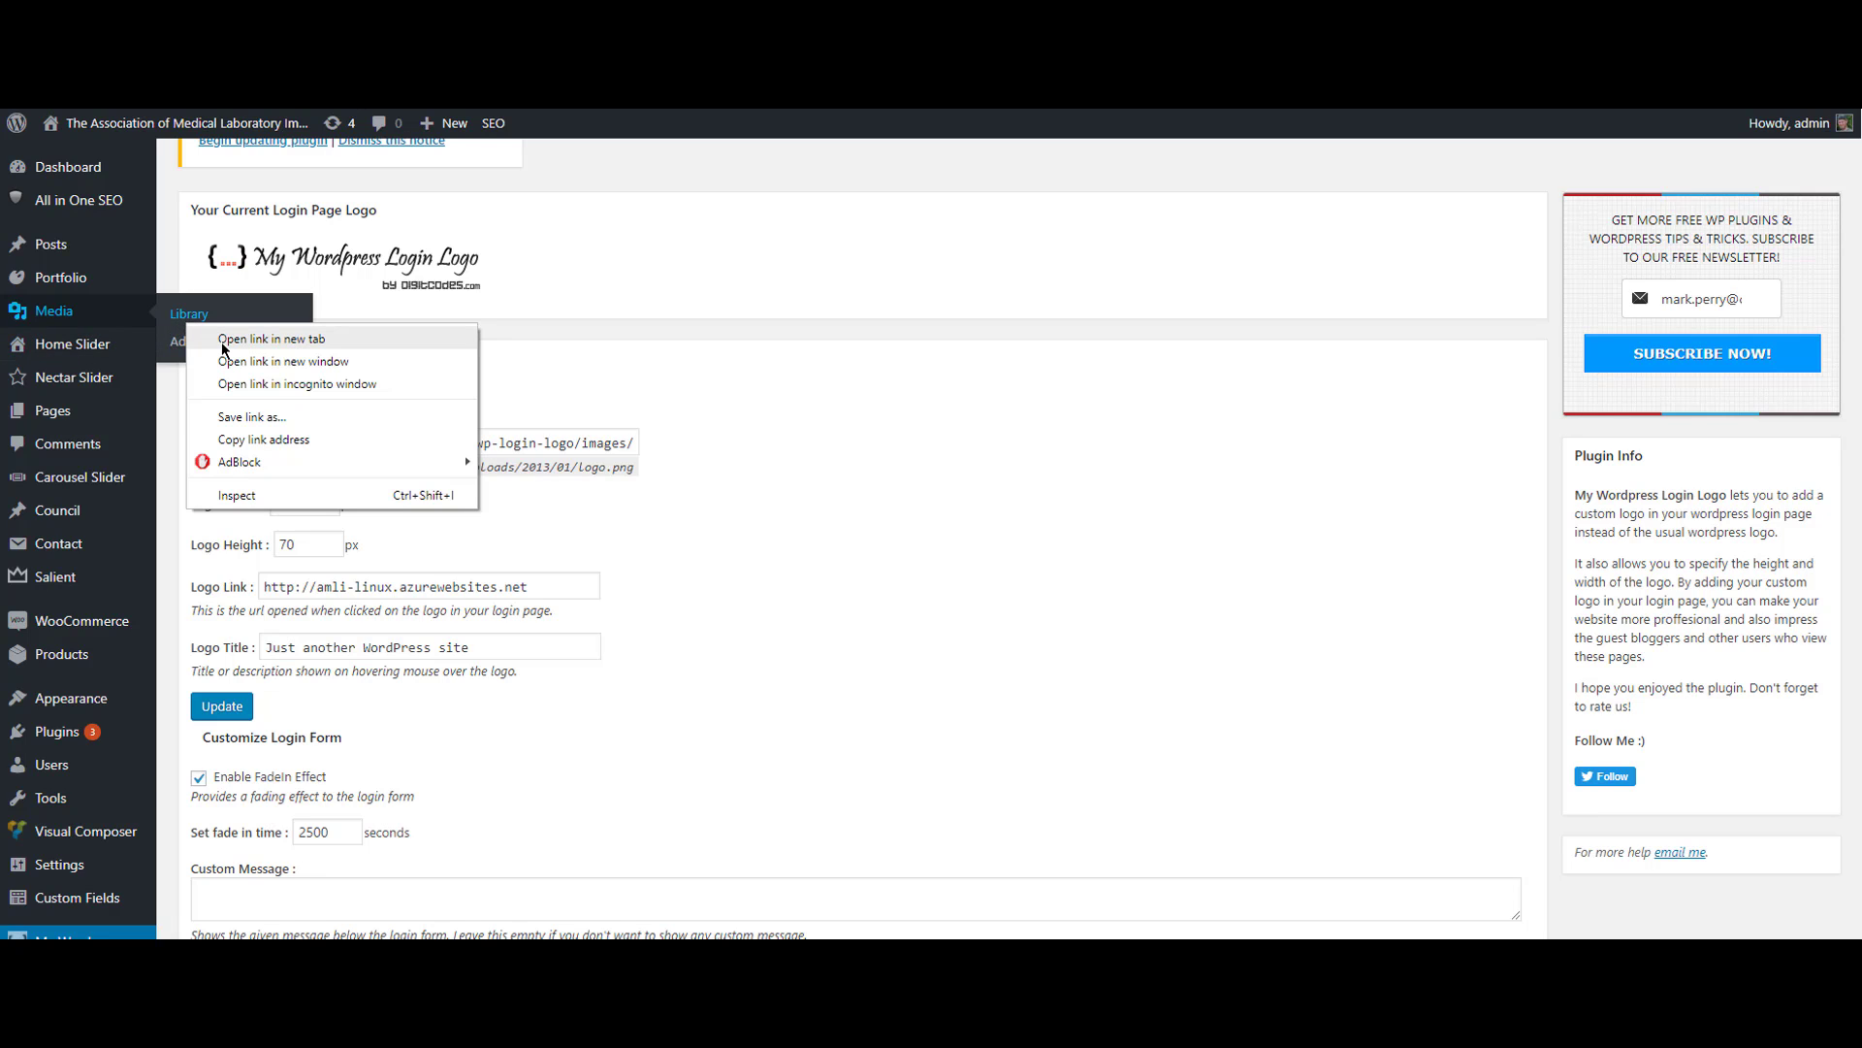
left_click(221, 339)
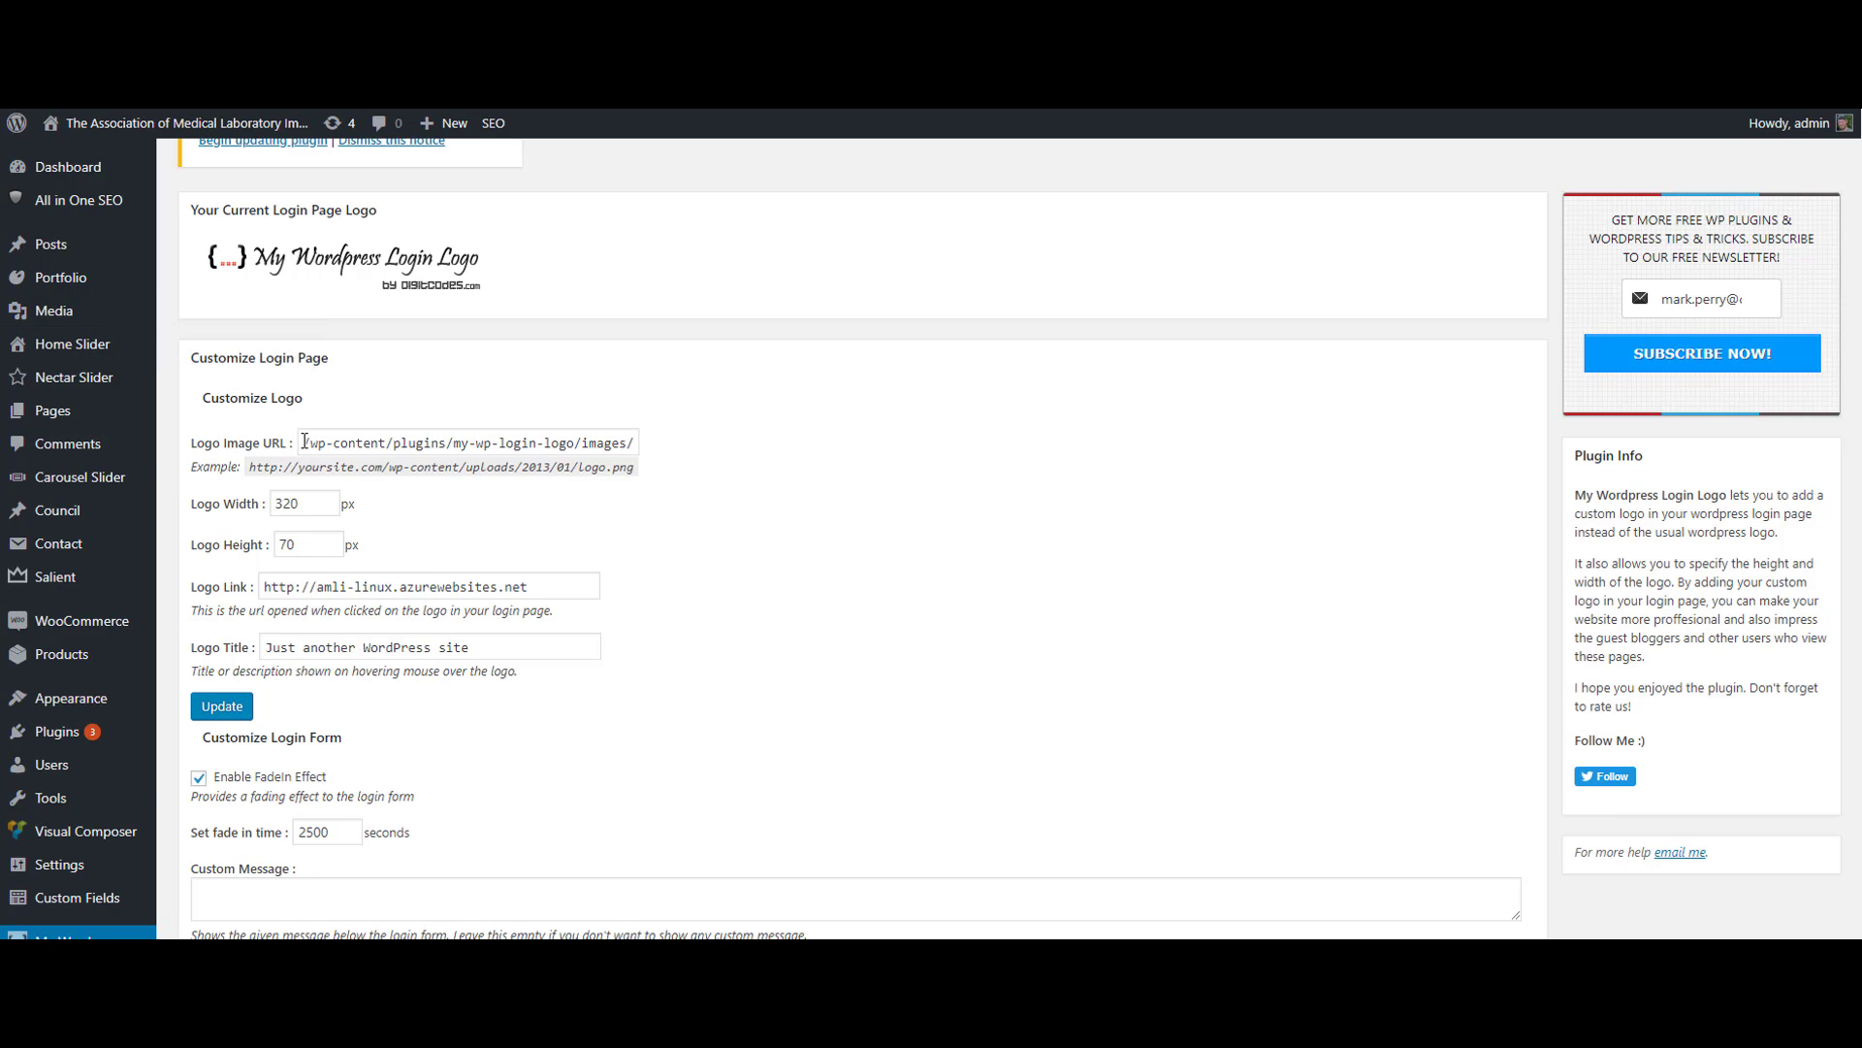
left_click_drag(304, 444, 396, 443)
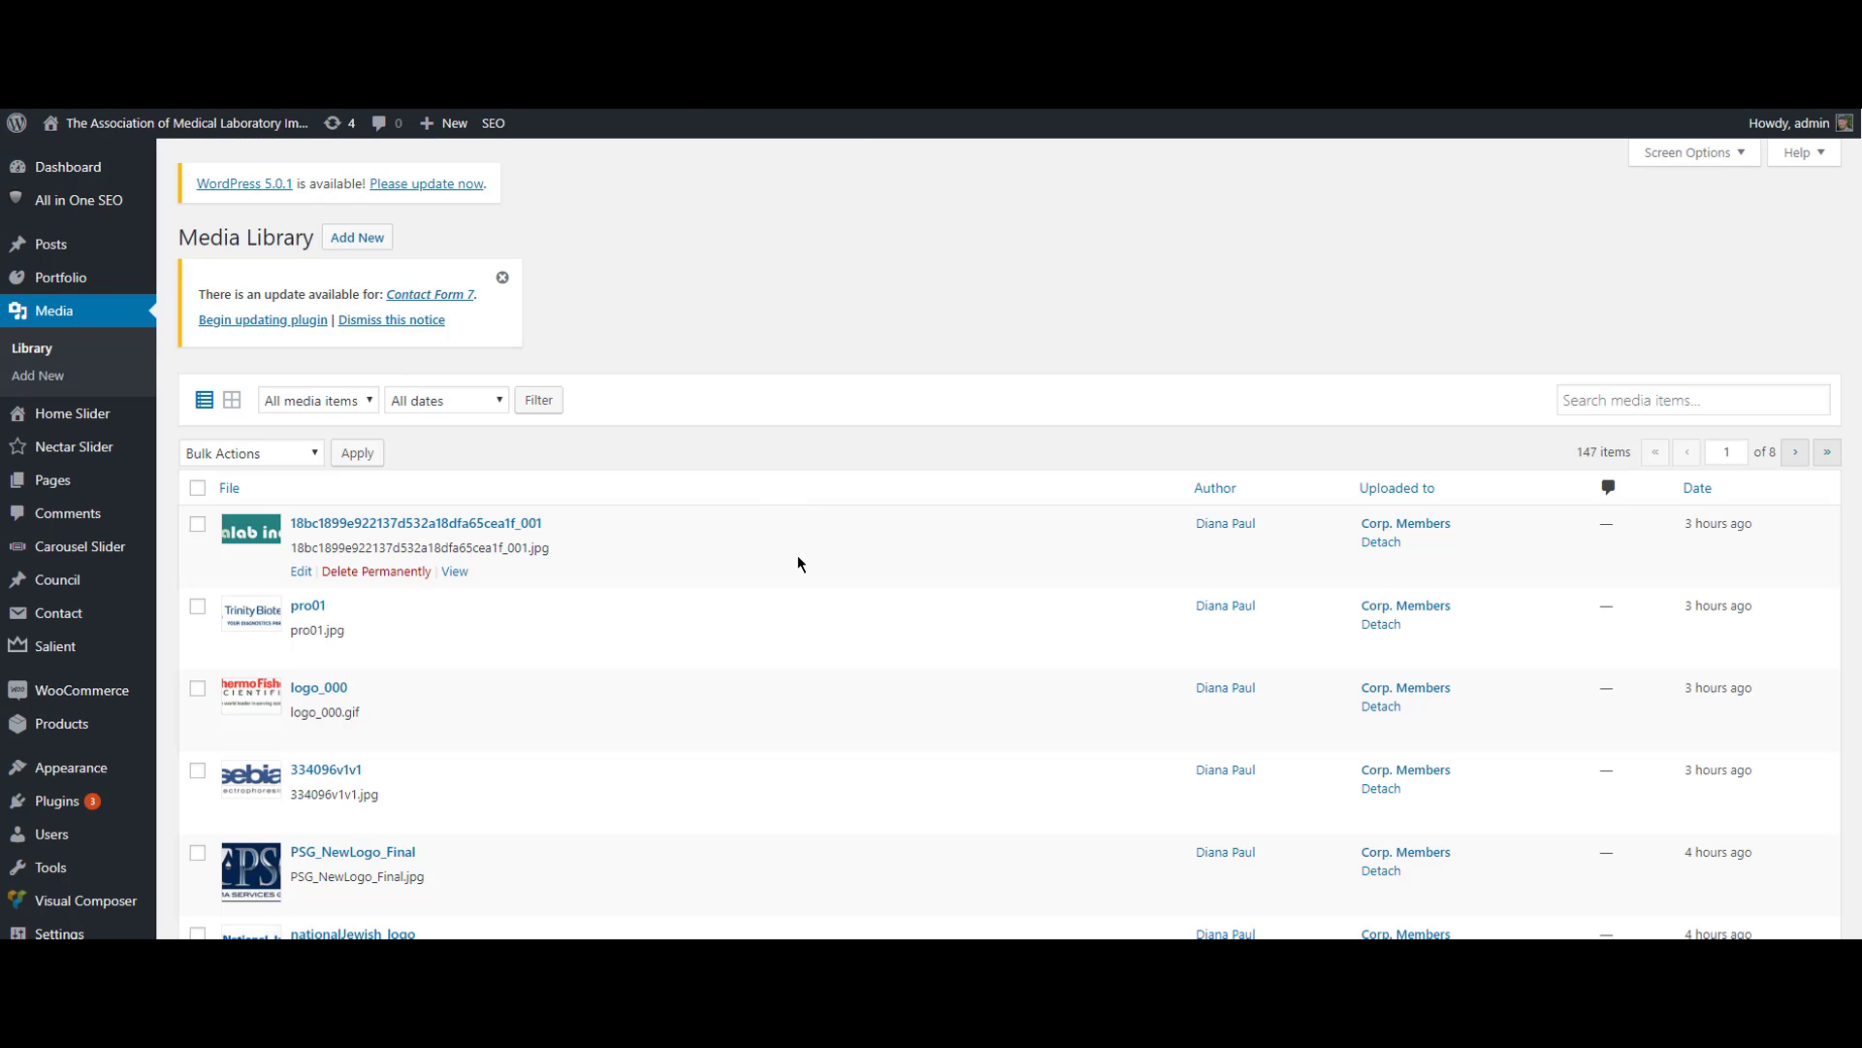
scroll(798, 558, "down", 6)
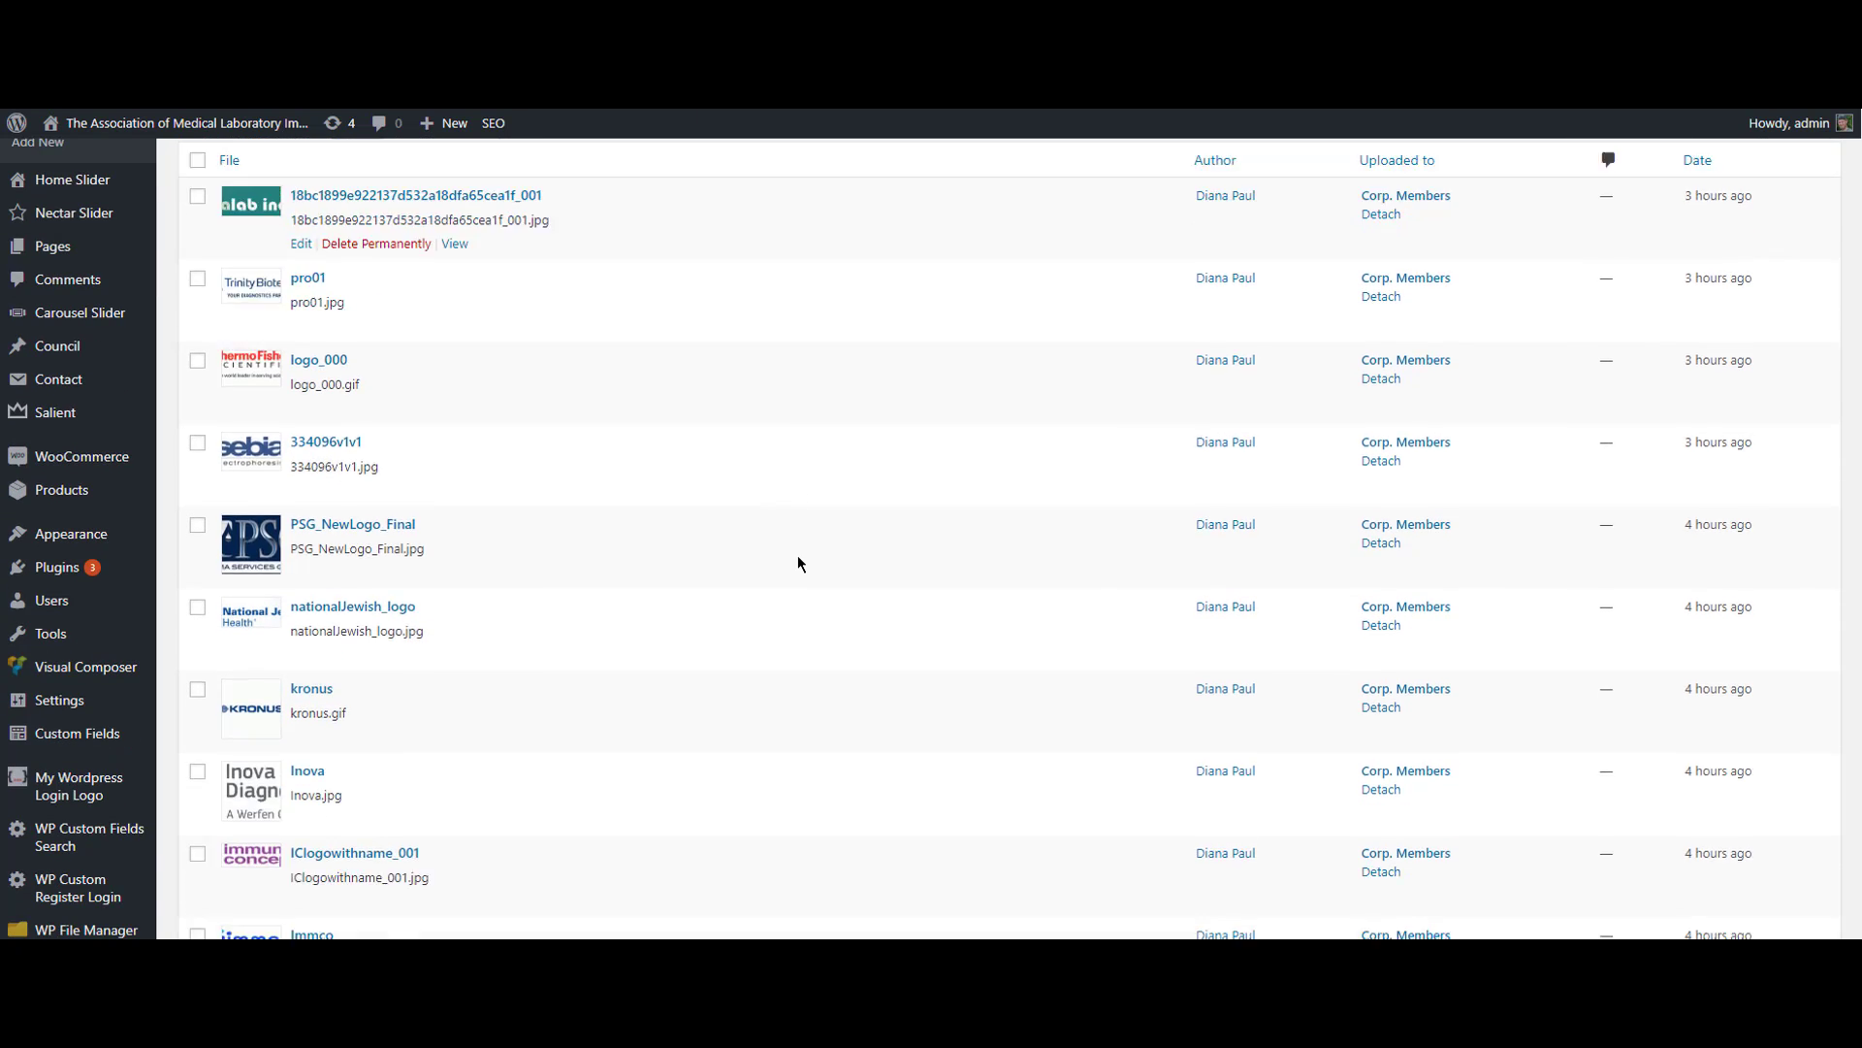
scroll(800, 563, "down", 7)
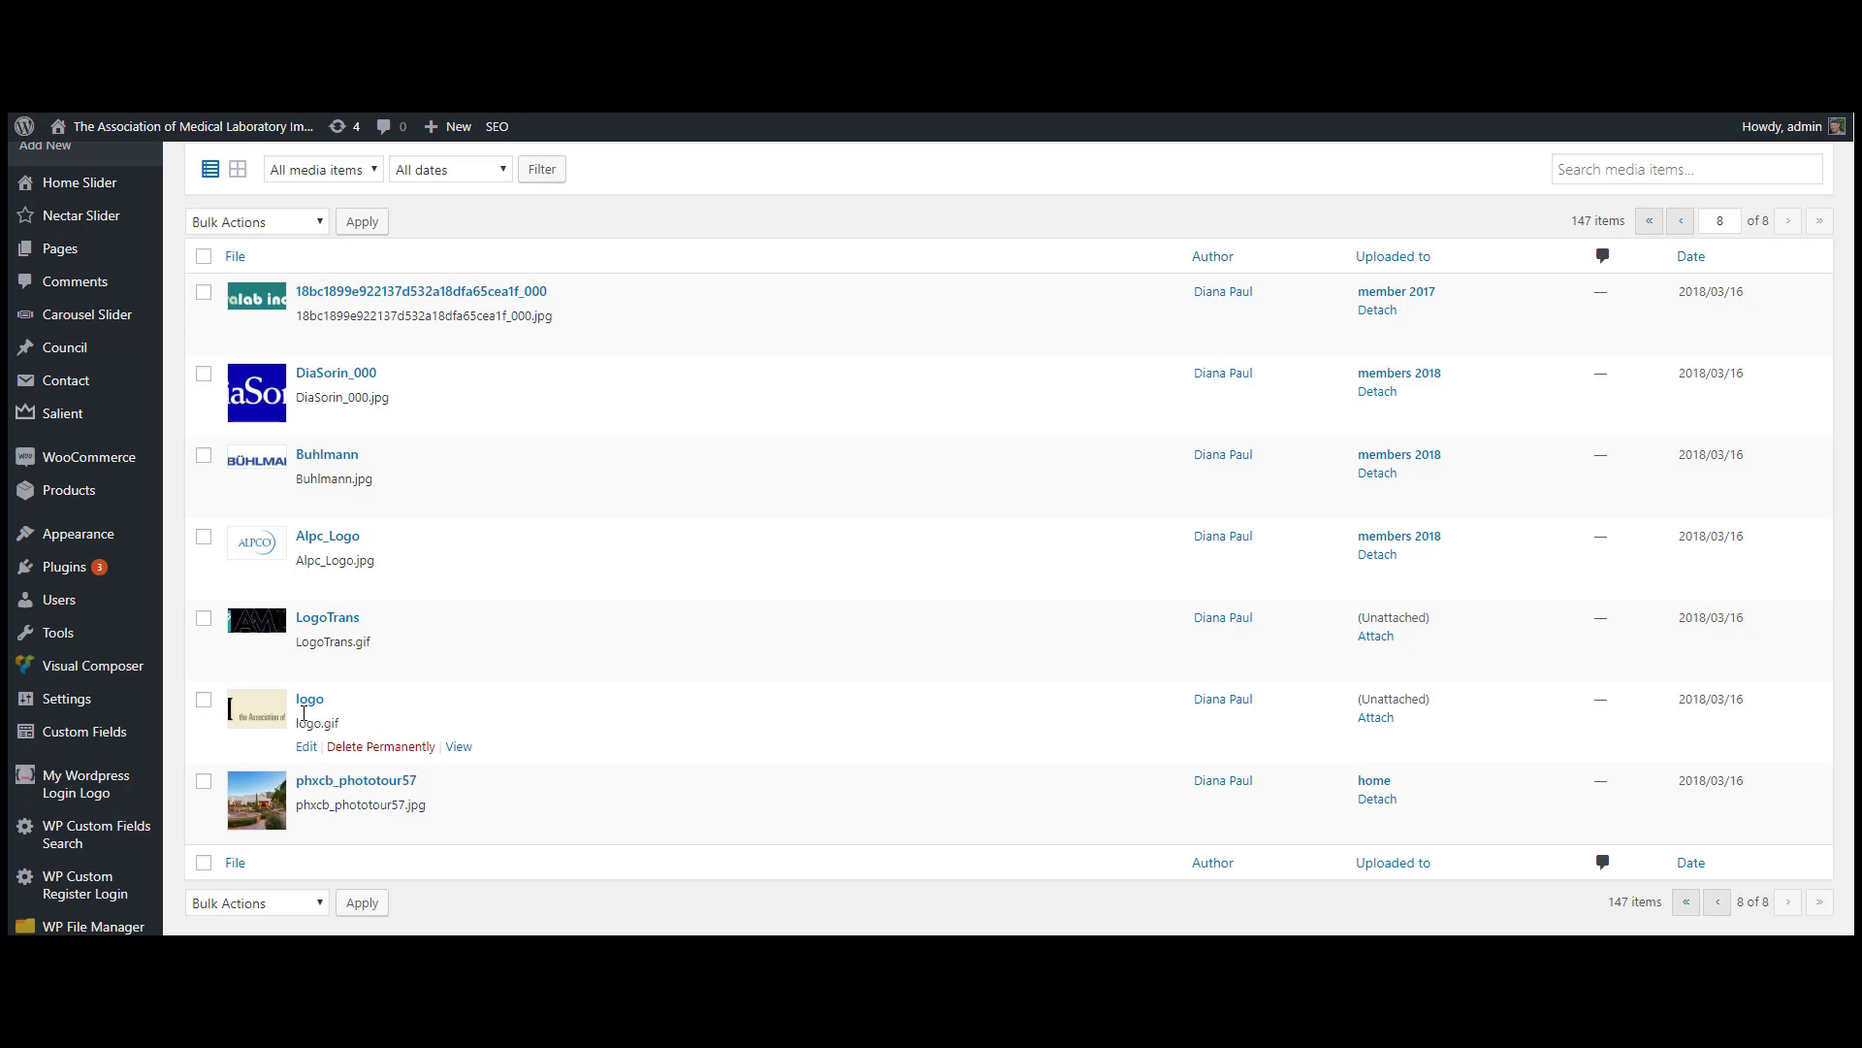
left_click(310, 709)
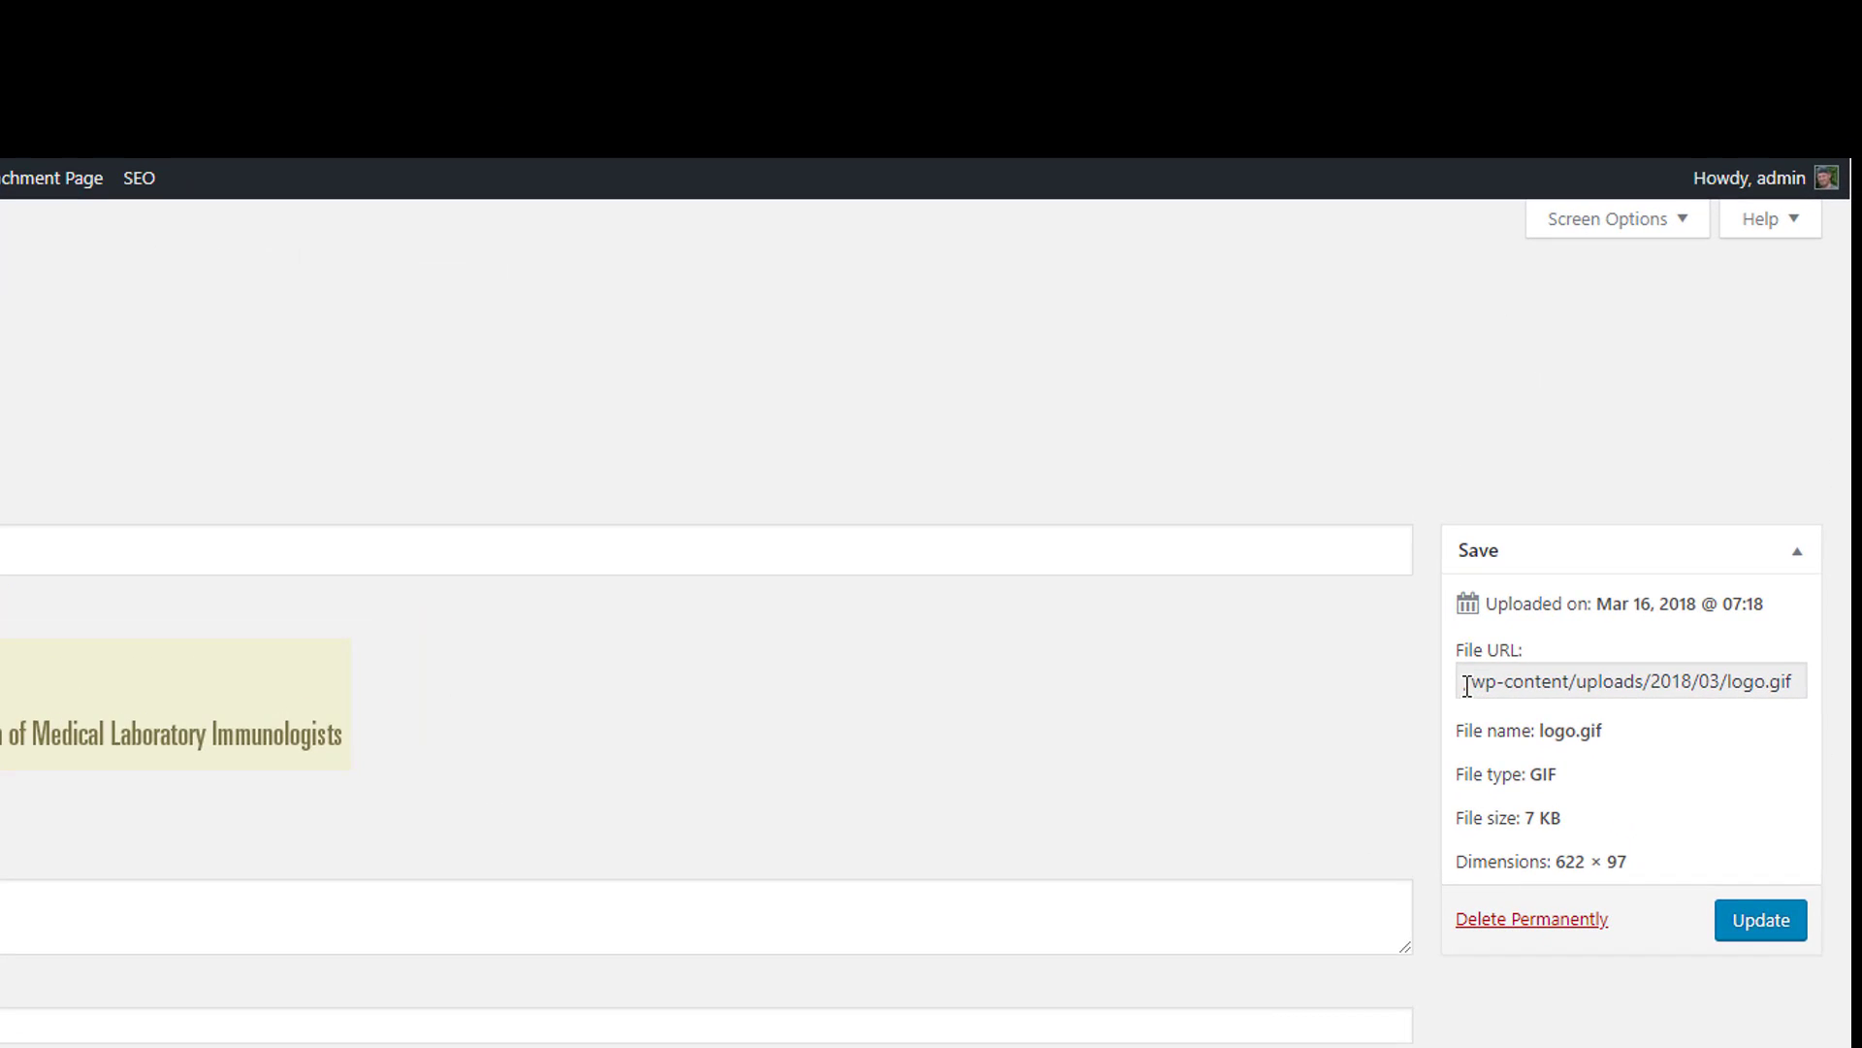
Step: Copy the file URL path /wp-content/uploads/2018/03/logo.gif from the attachment details
left_click(1472, 686)
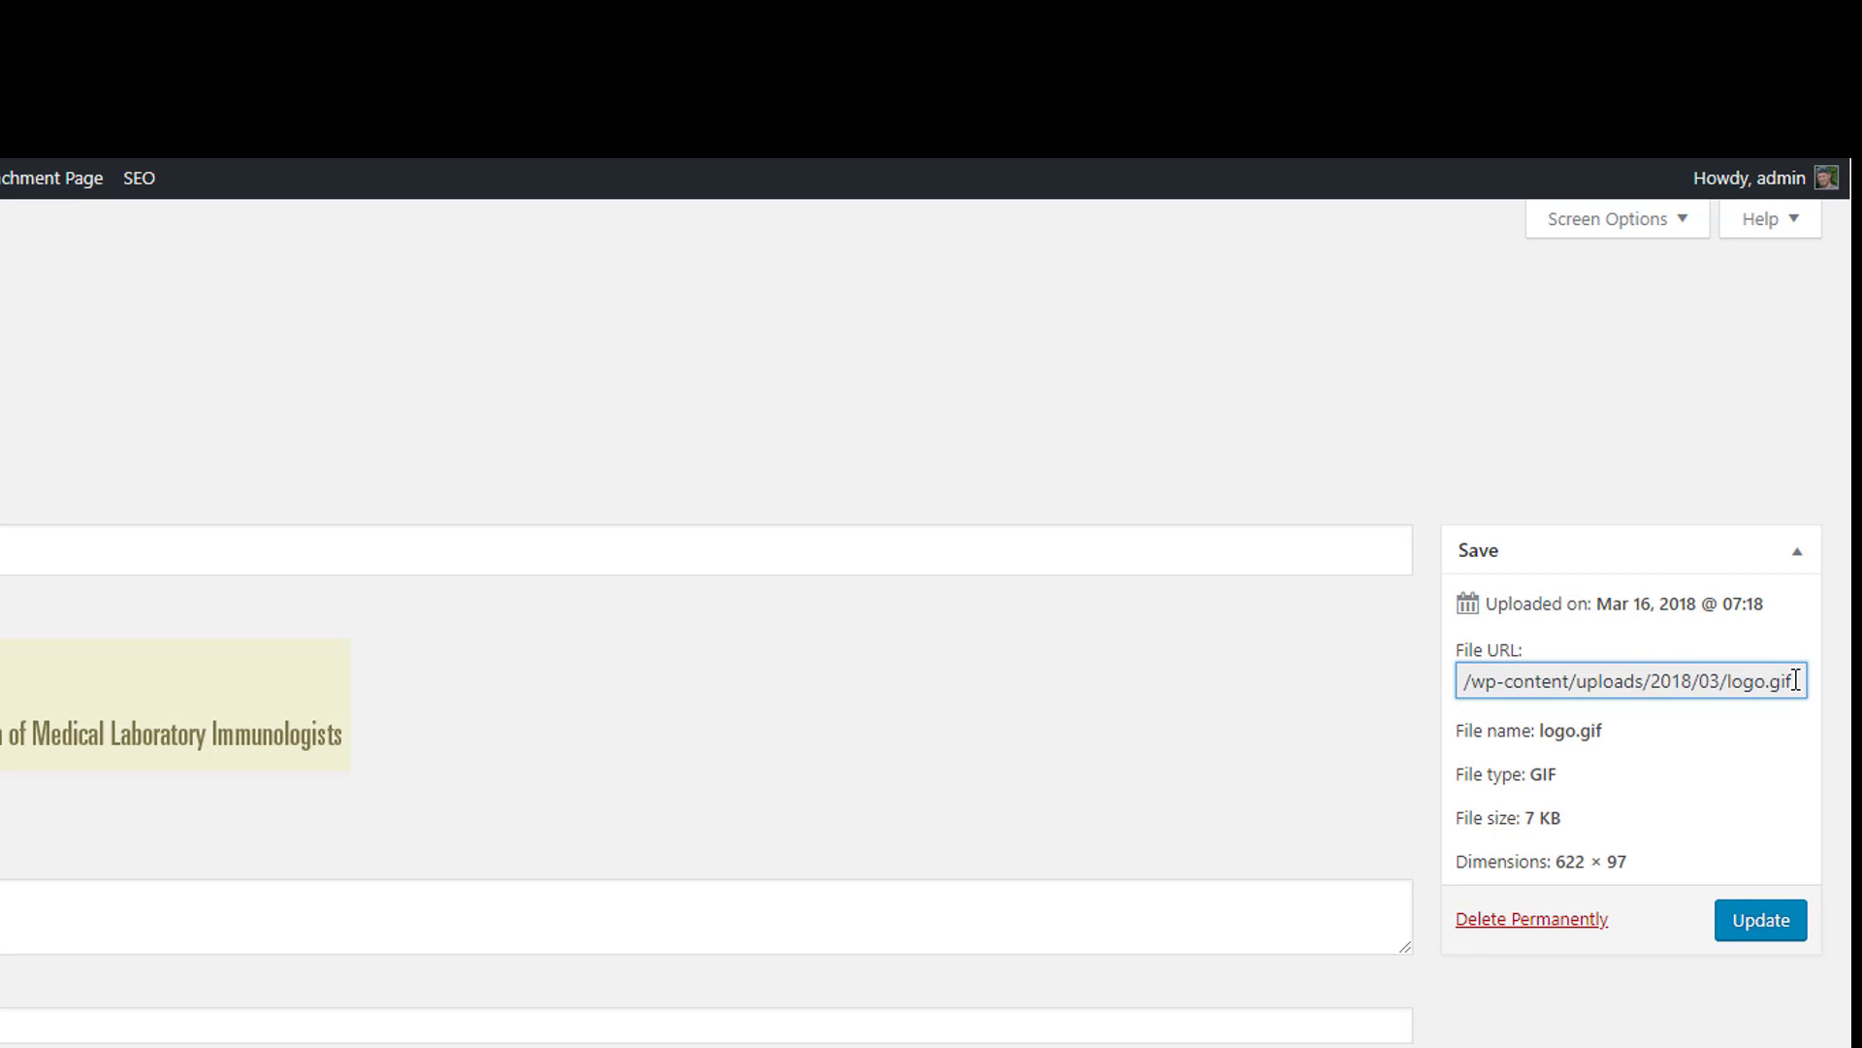
left_click_drag(1796, 680, 1455, 687)
key("ctrl+c")
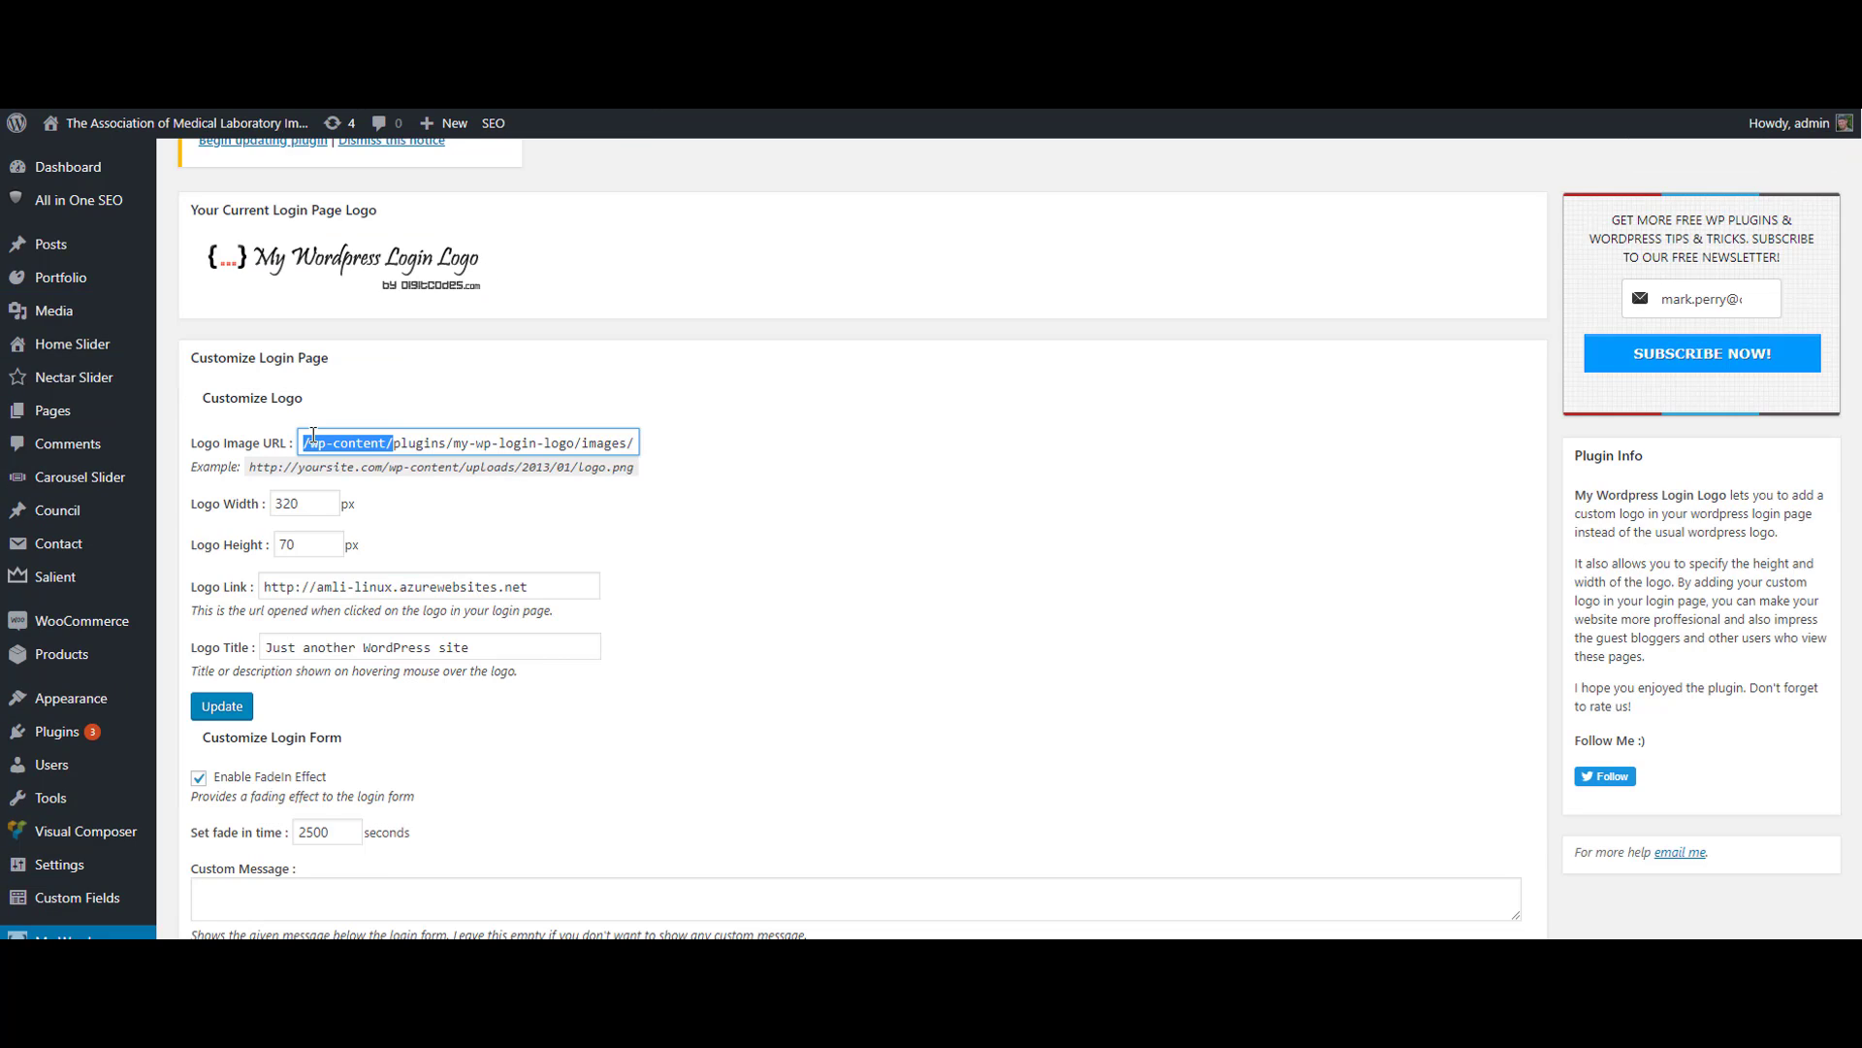
Step: Replace the plugin's Logo Image URL with the copied path /wp-content/uploads/2018/03/logo.gif
left_click(300, 441)
left_click_drag(300, 442, 683, 444)
key("ctrl+v")
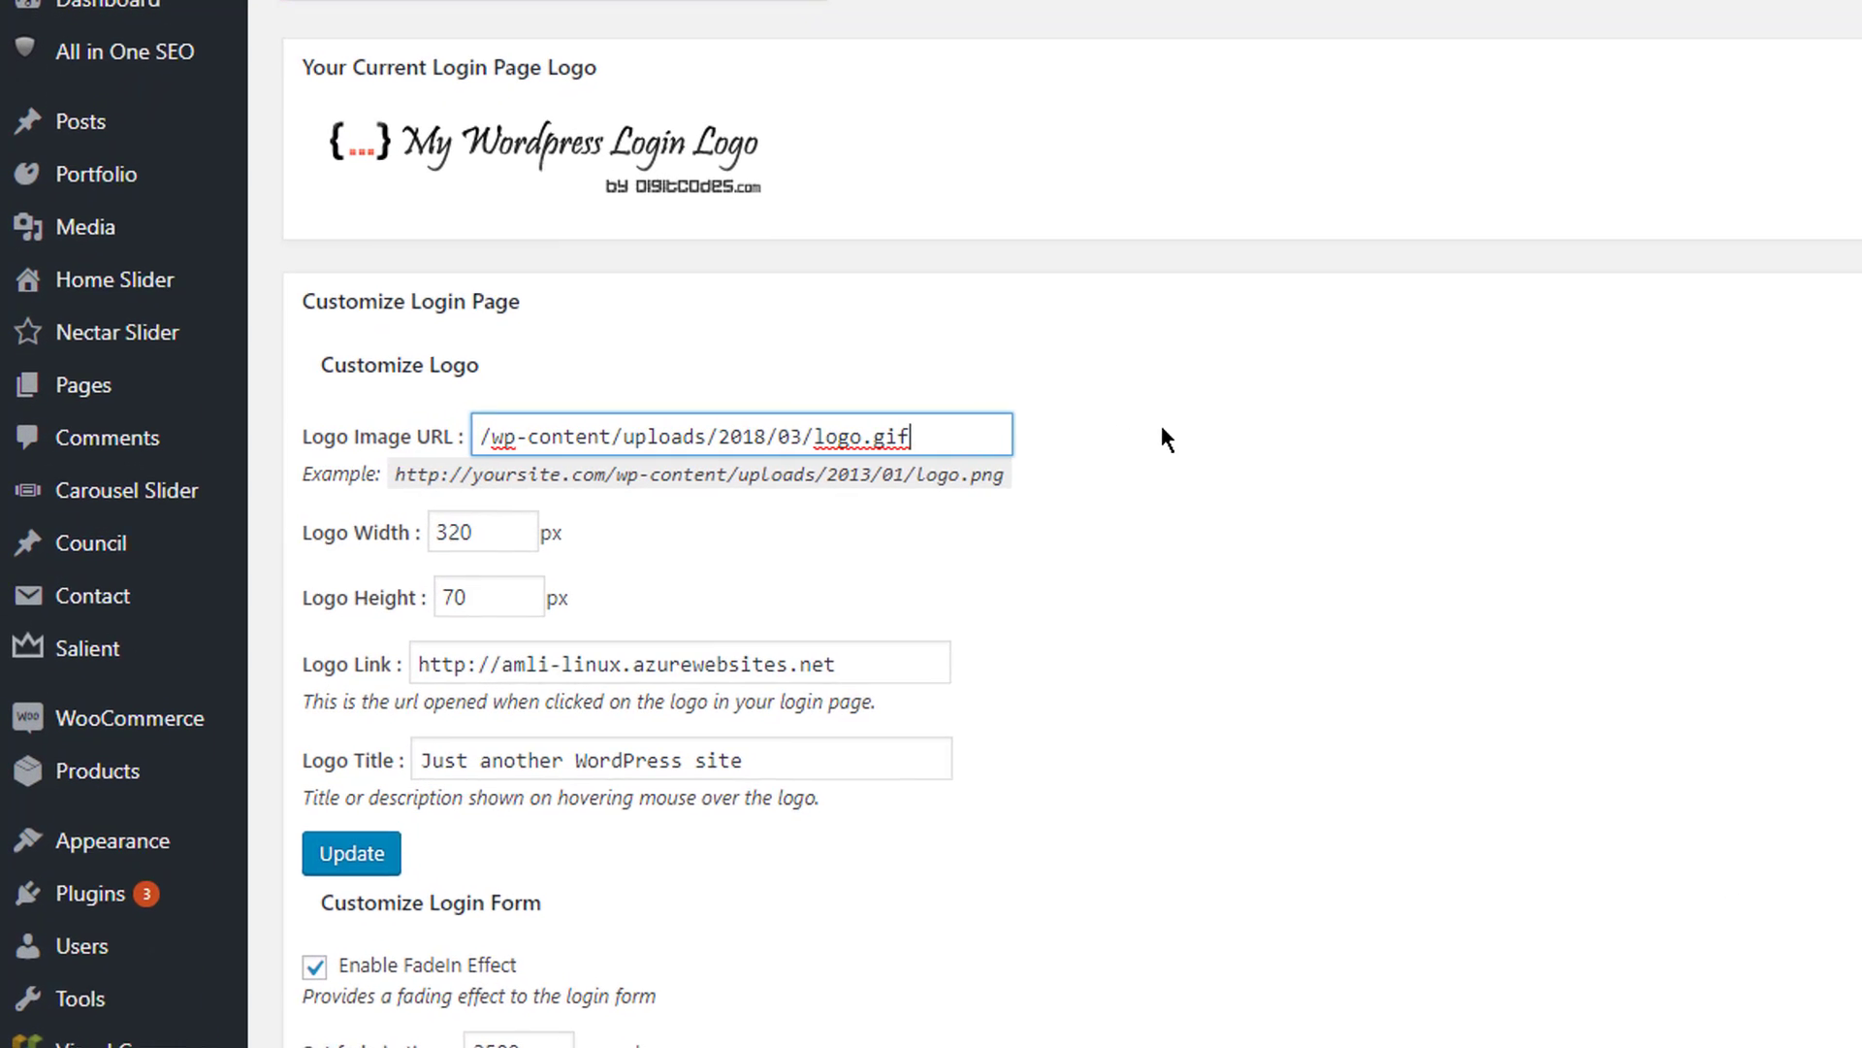
left_click(917, 530)
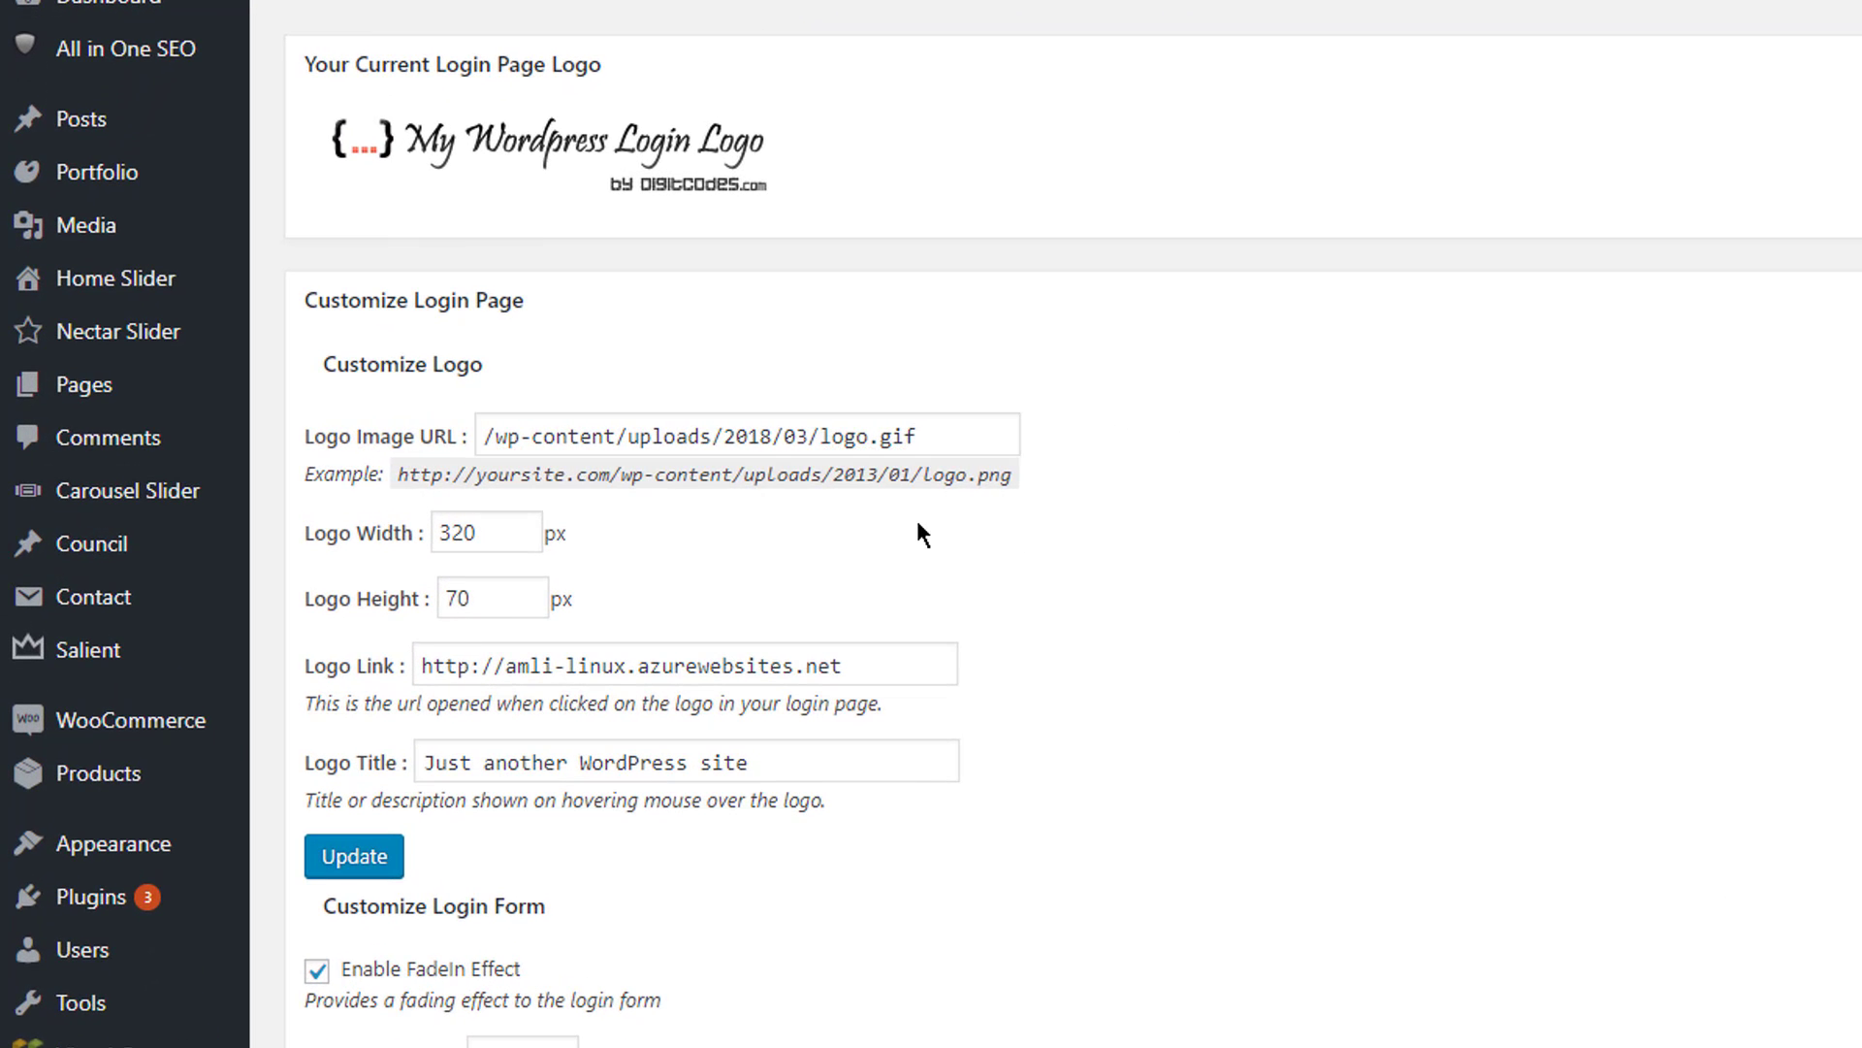
Step: Clear the logo width and height and try to update the login page settings
left_click_drag(499, 533, 389, 516)
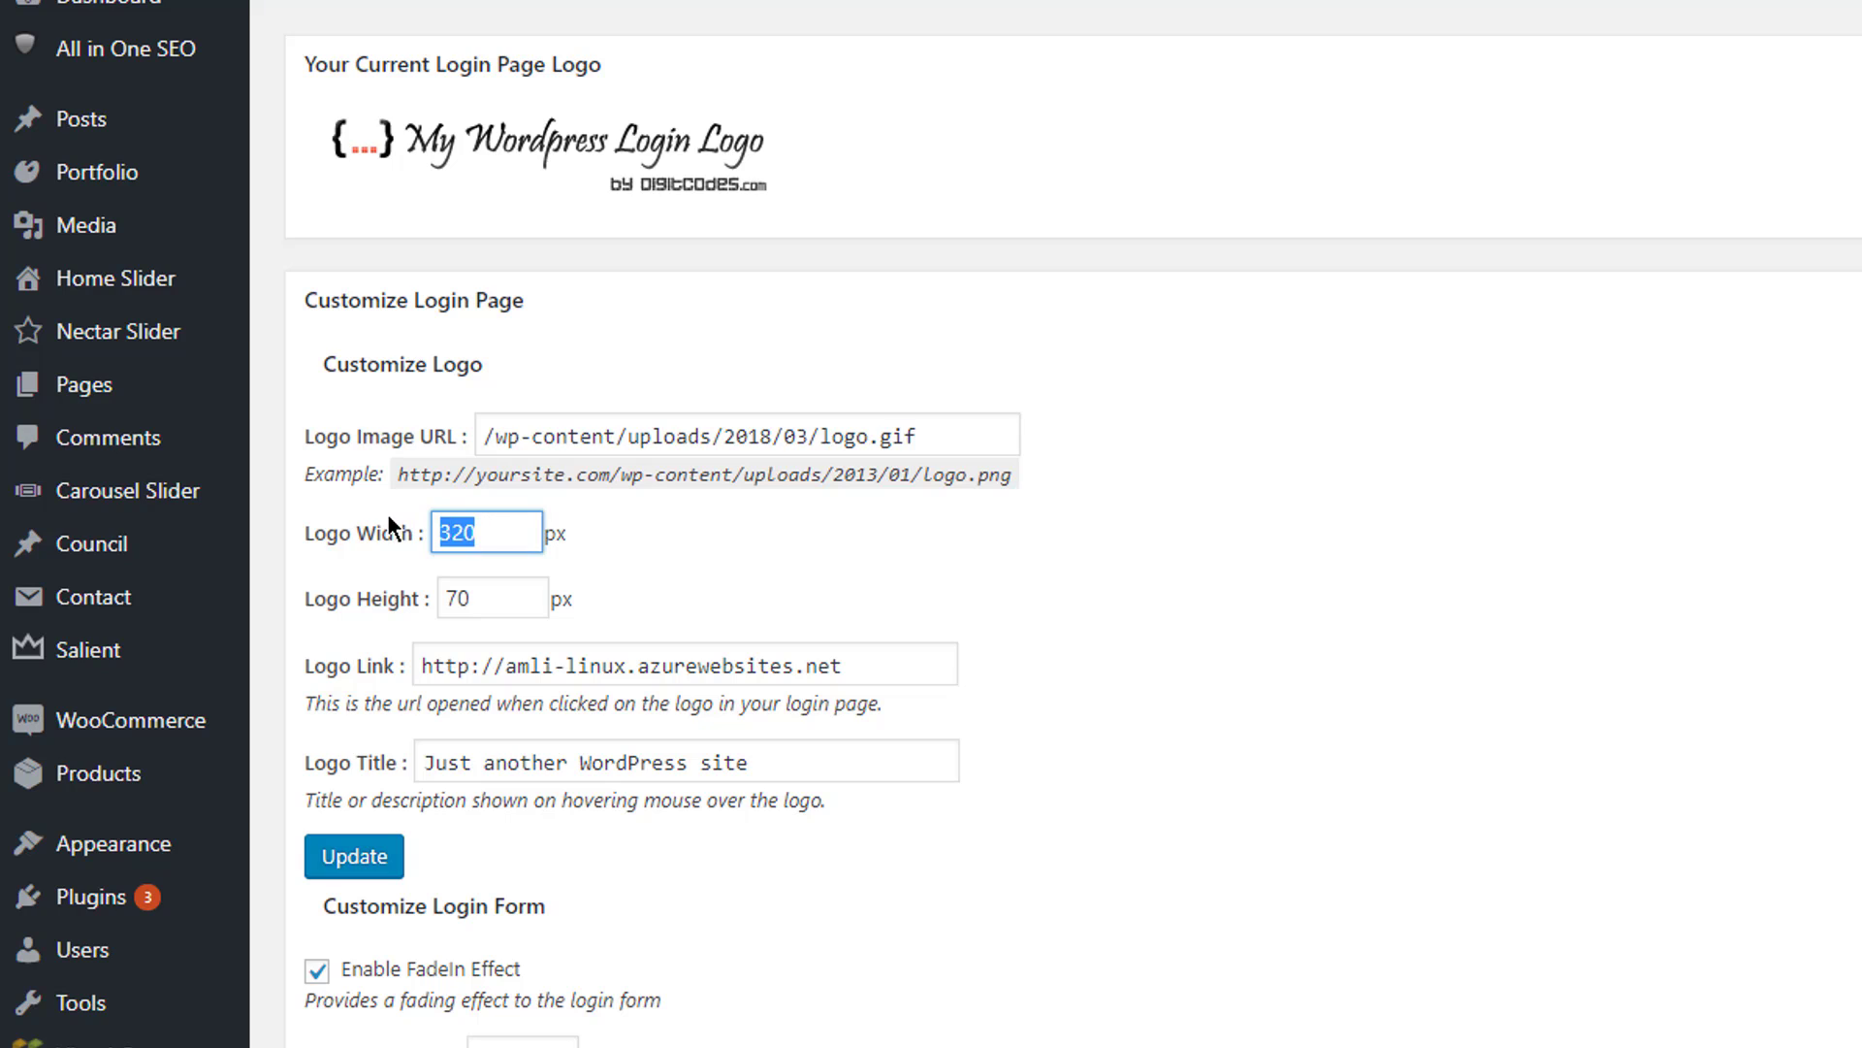
key("BackSpace")
left_click_drag(490, 595, 328, 556)
key("BackSpace")
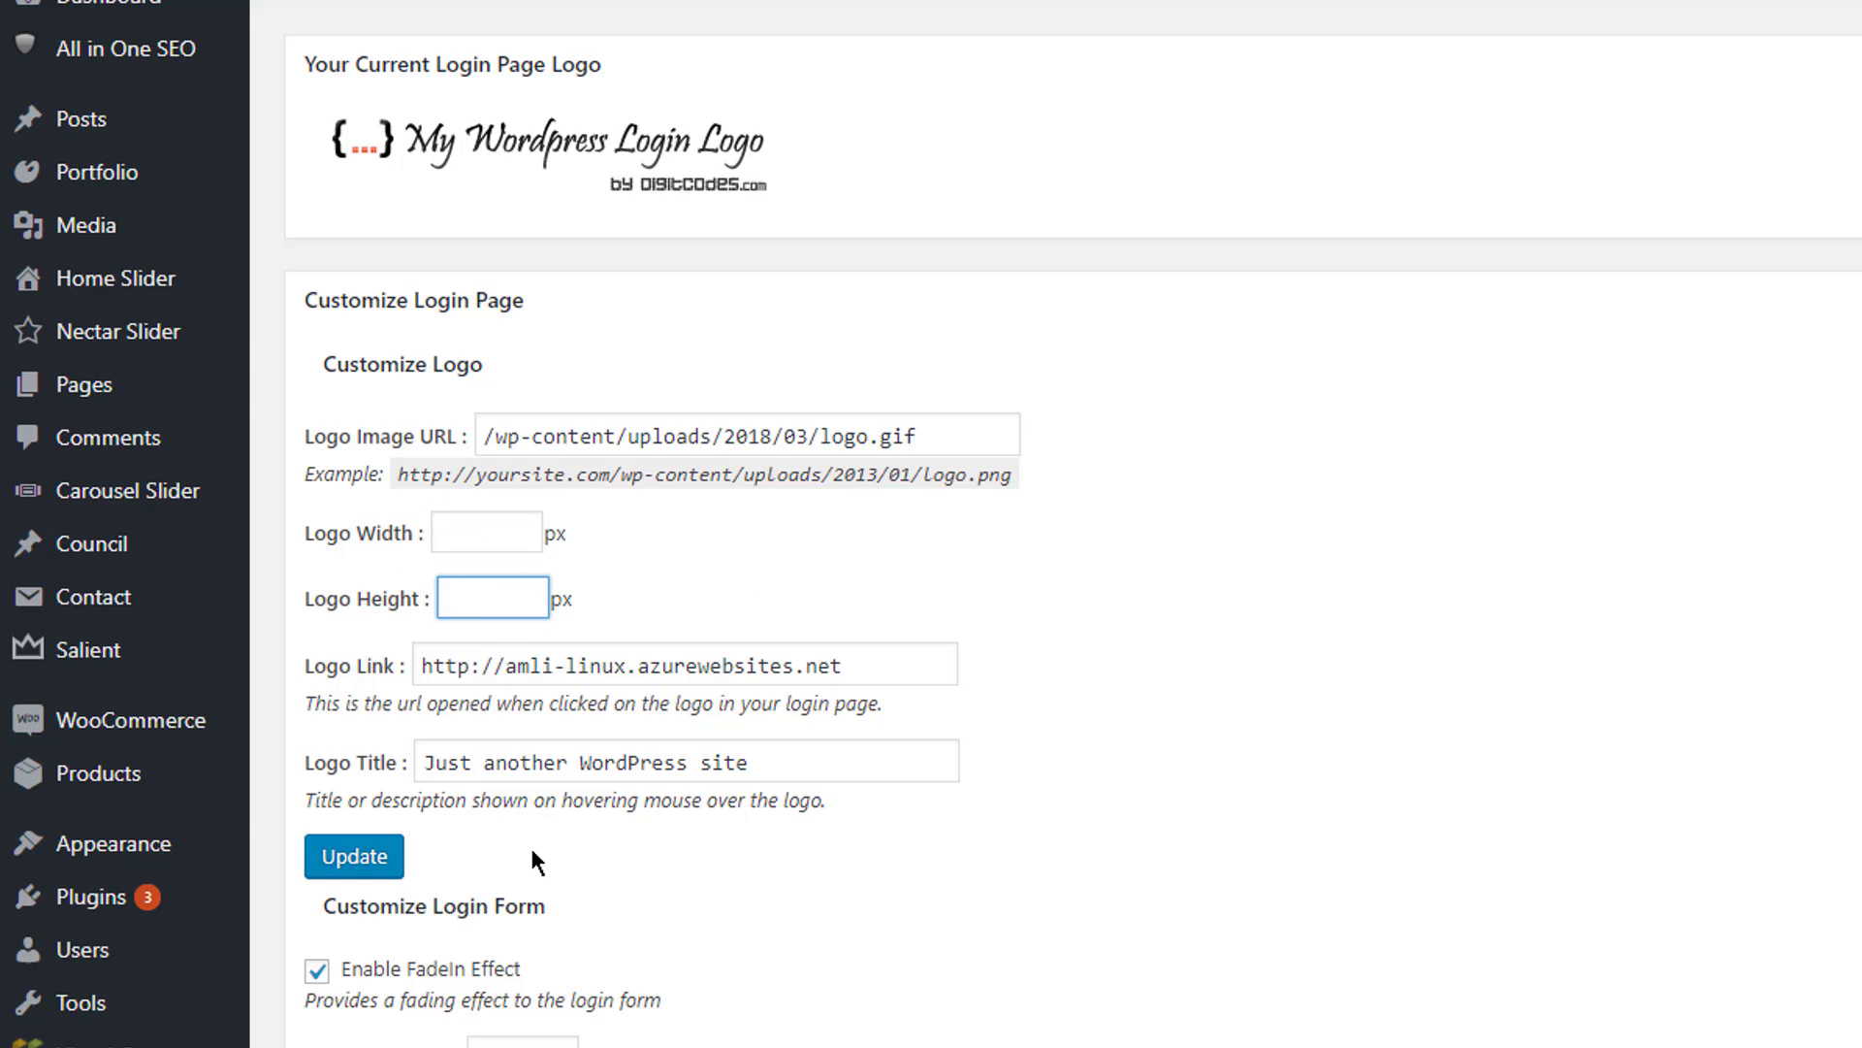
left_click(355, 859)
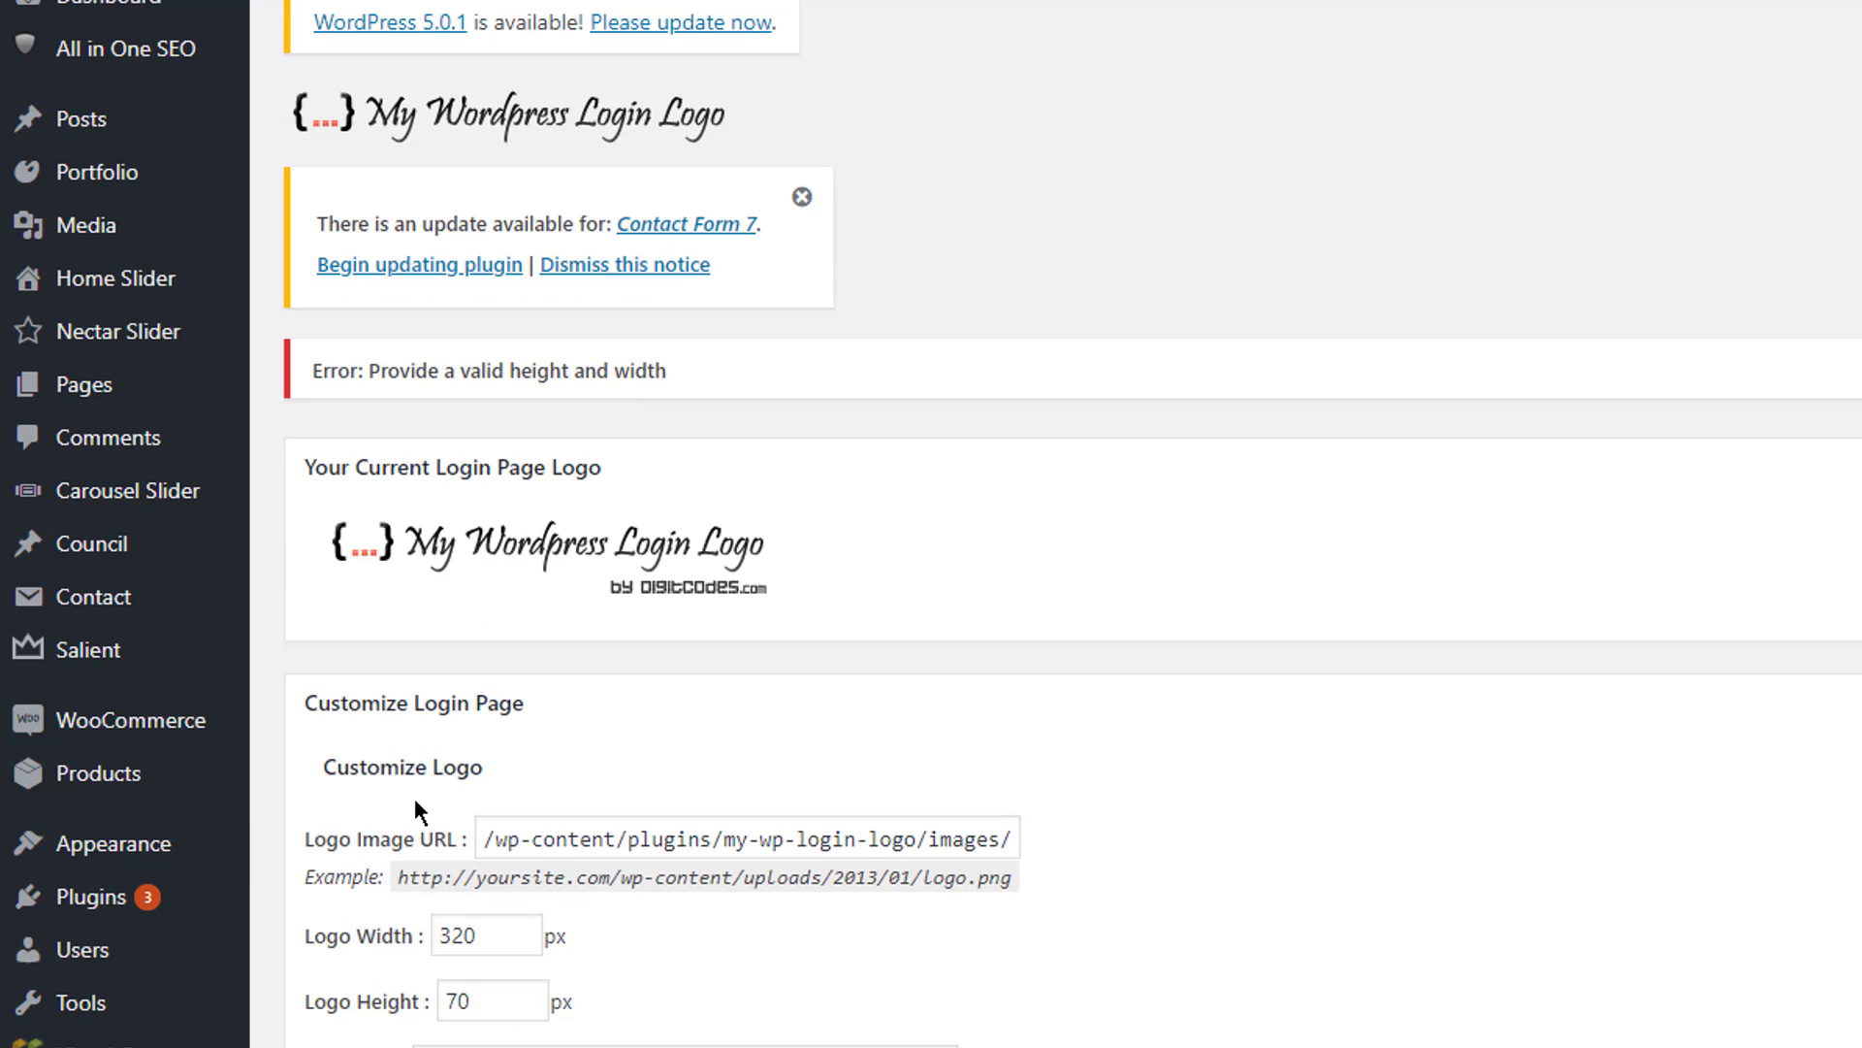
scroll(417, 810, "down", 3)
left_click(376, 947)
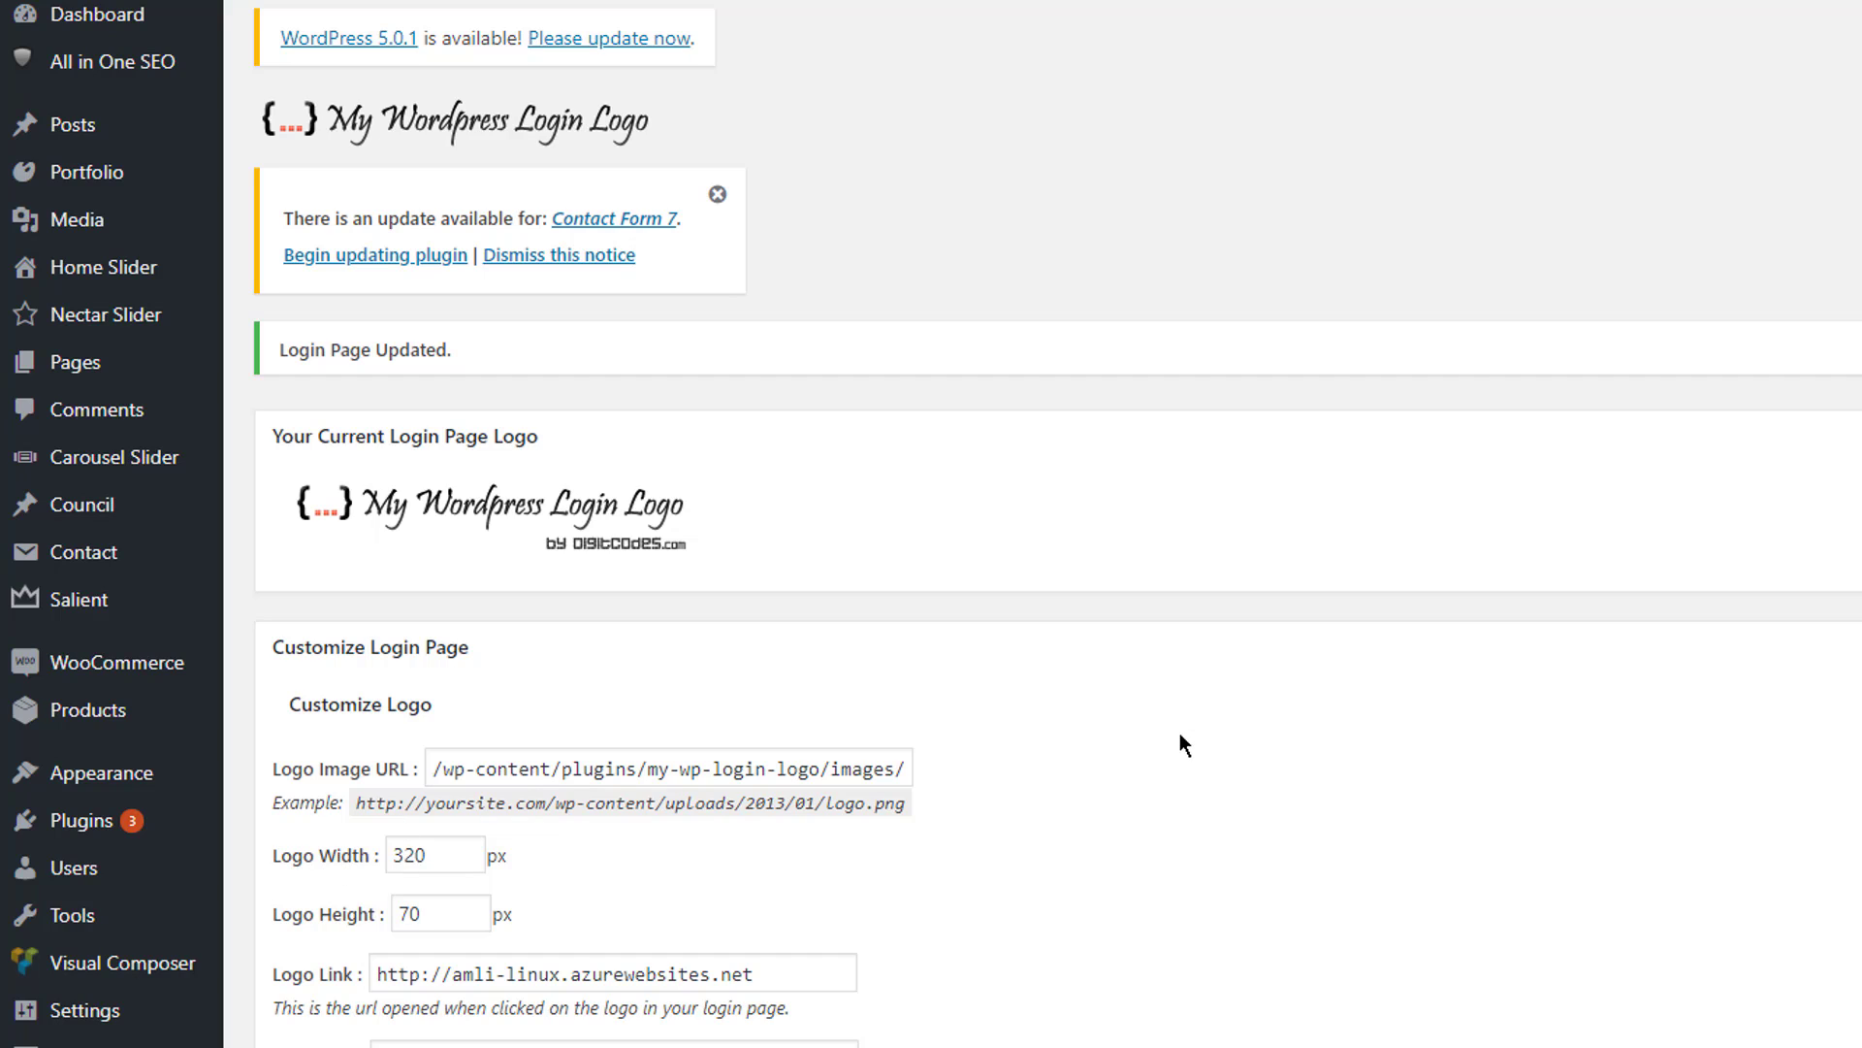
Step: Set the Logo Image URL to /wp-content/uploads/2018/03/logo.gif, keeping the default dimensions, and update the login page
left_click(840, 767)
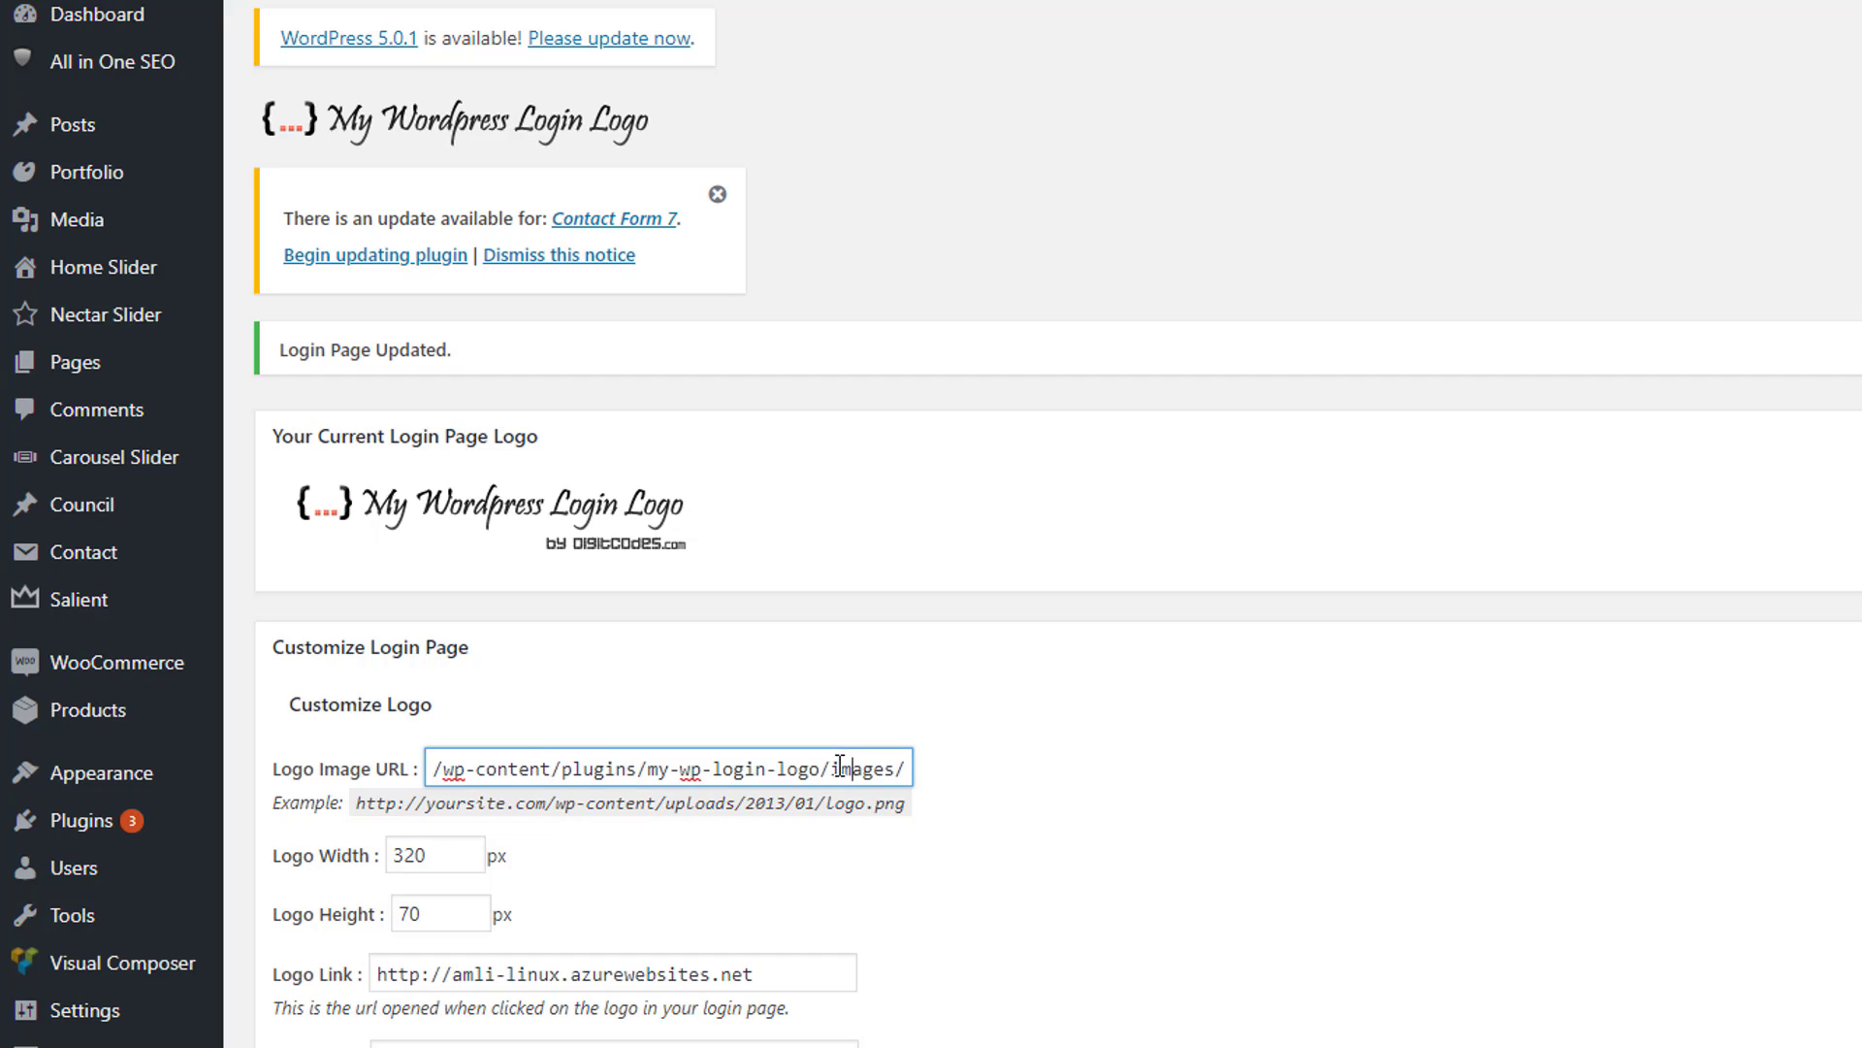
left_click_drag(433, 769, 1136, 776)
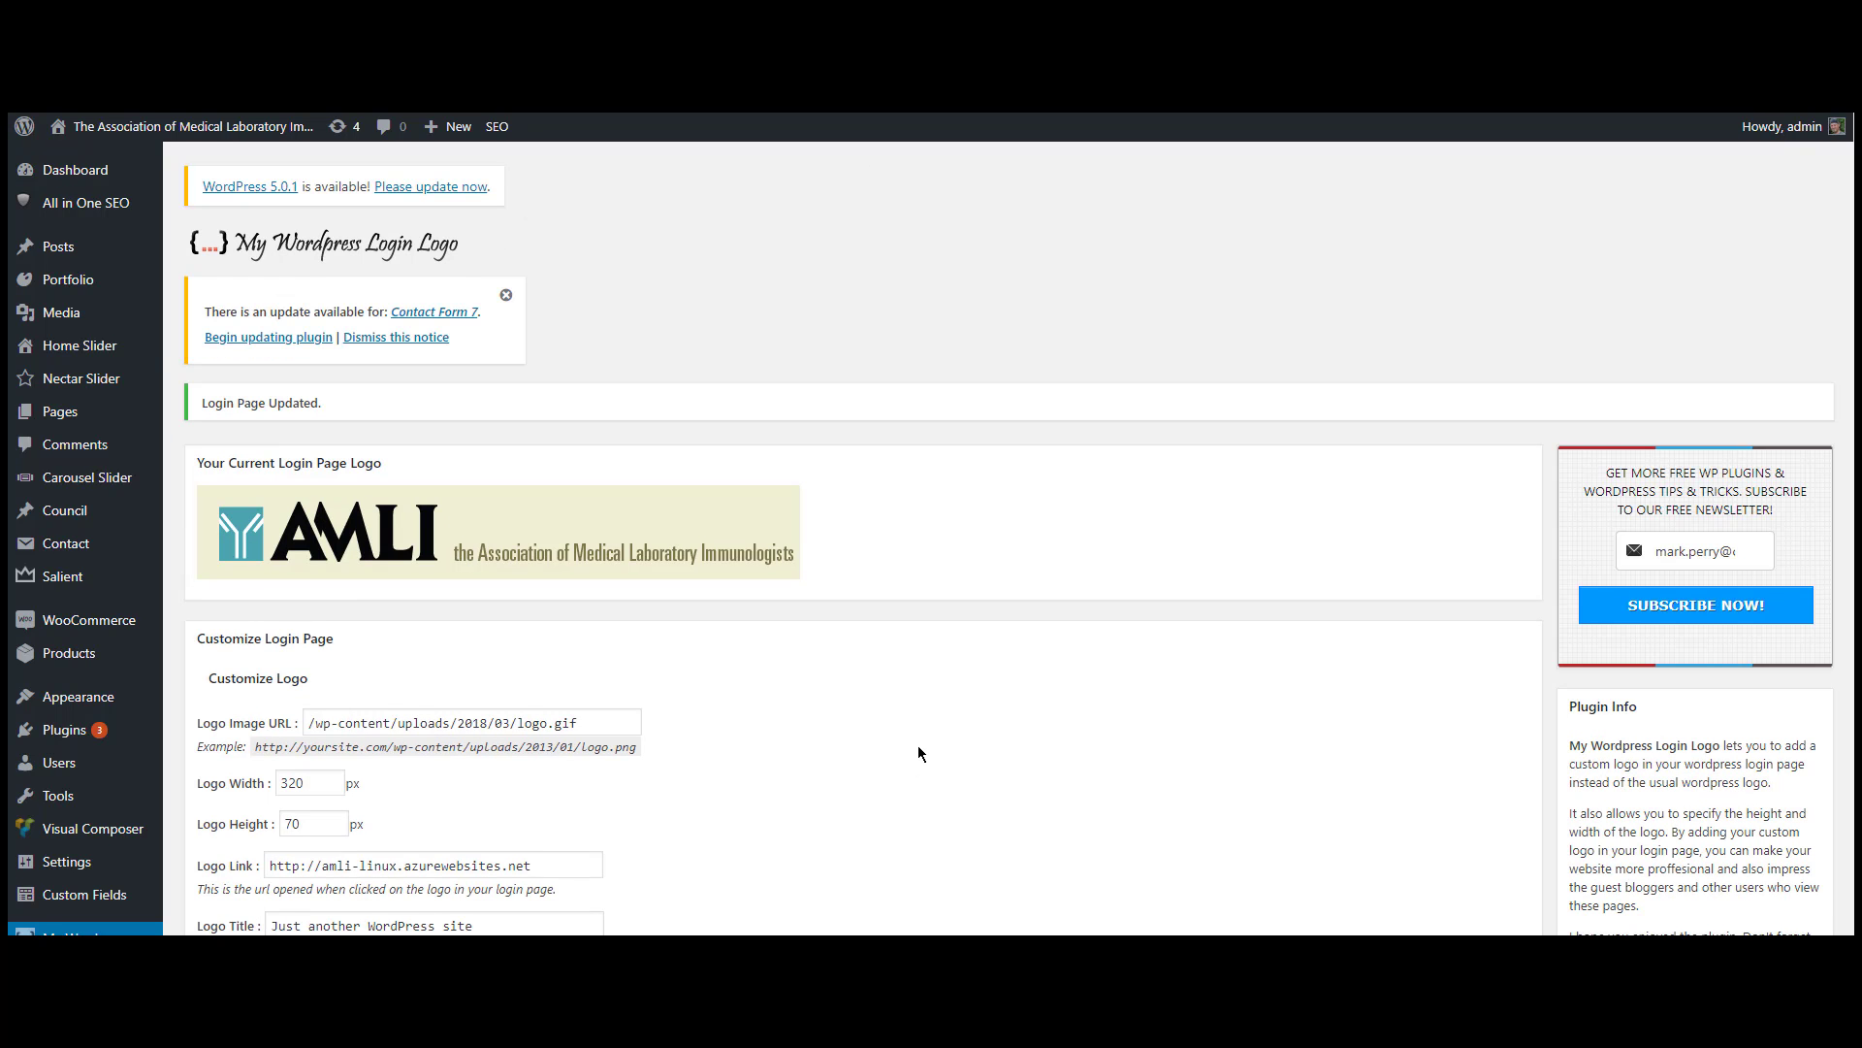
Step: Bring up the admin account's profile and log-out options
mouse_move(1794, 141)
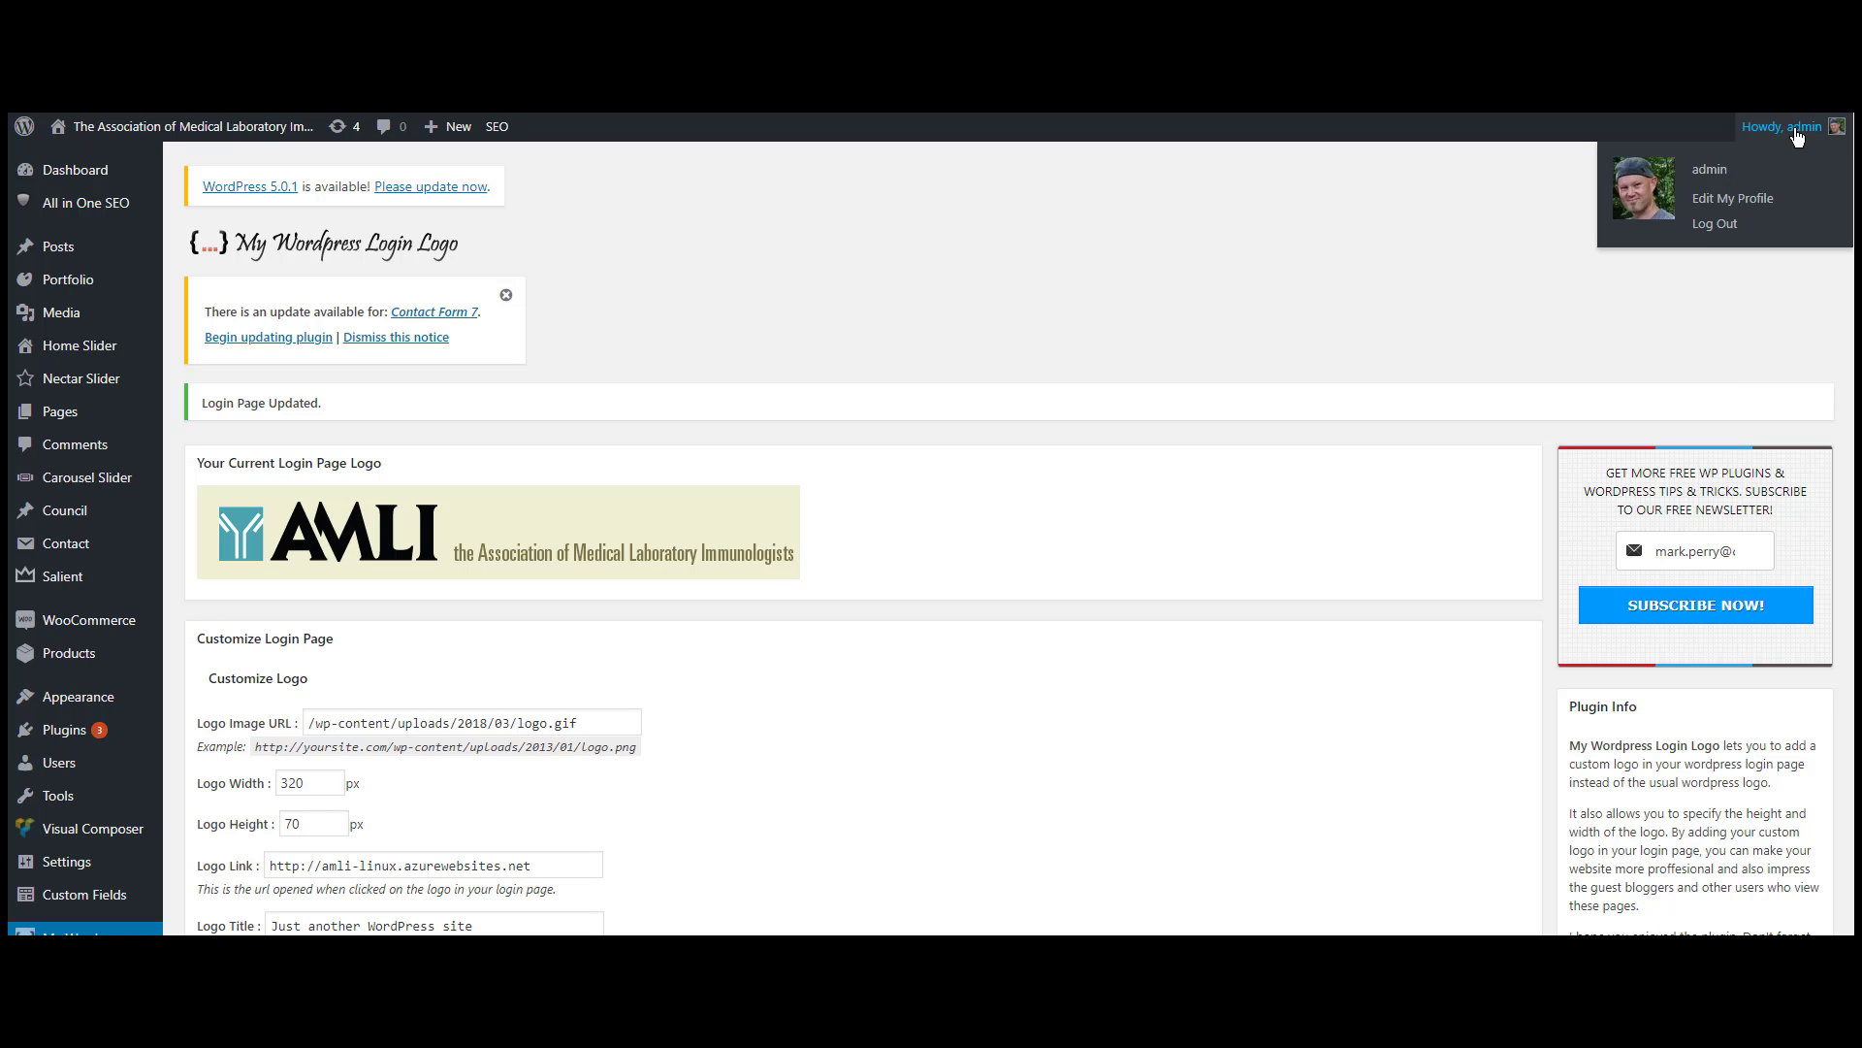